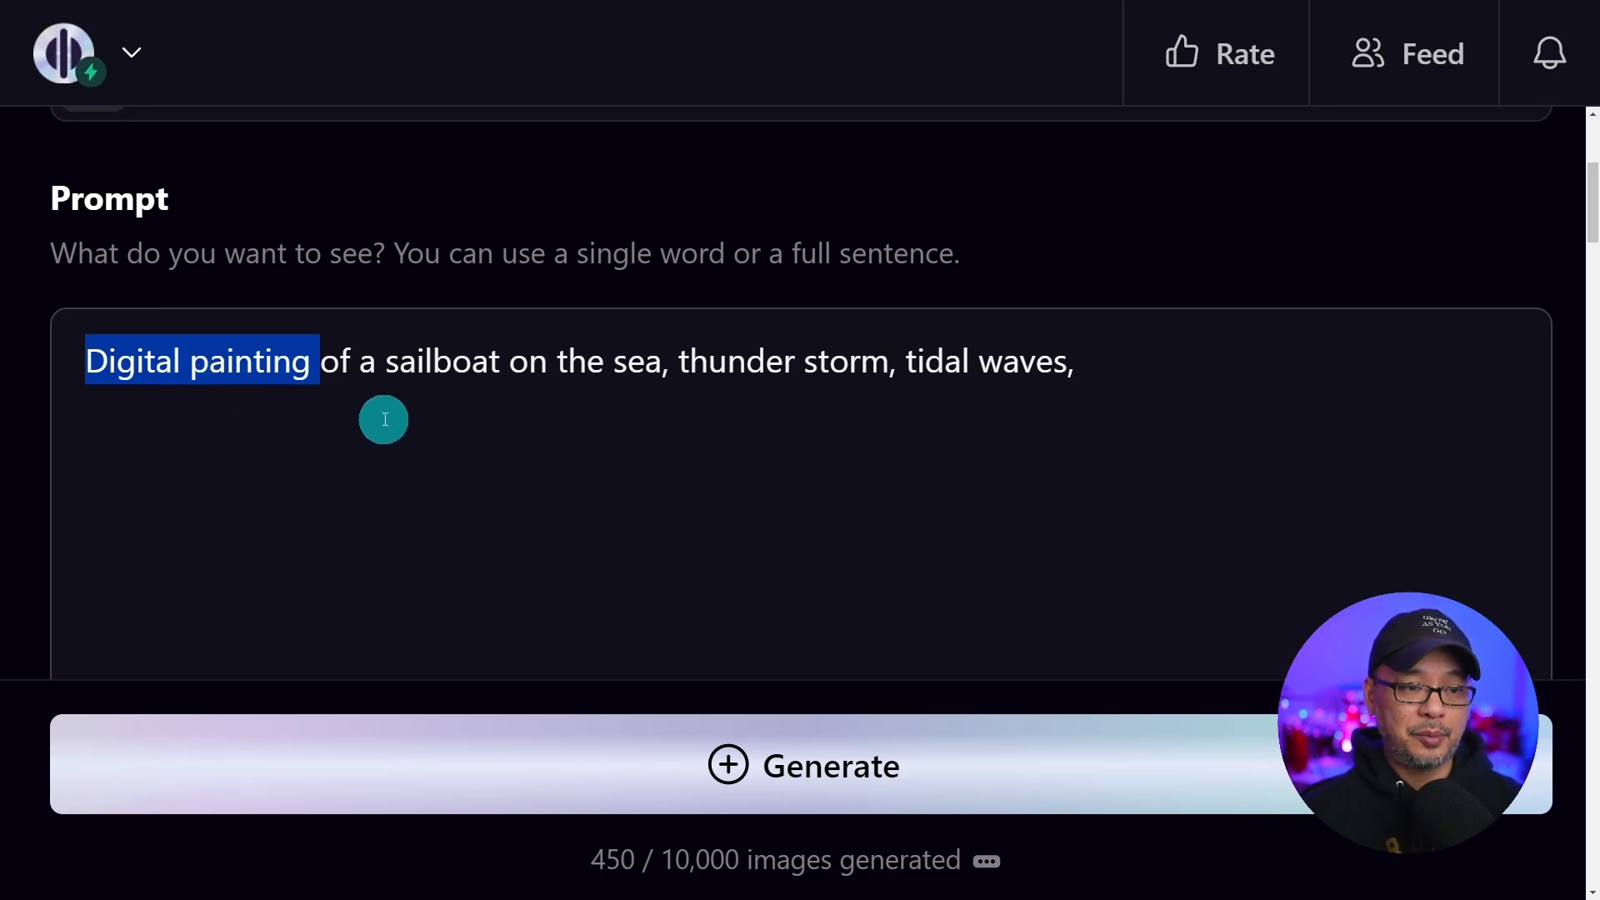
Highlight the style, subject and mood phrases of the sailboat storm prompt
{"action": "left_click_drag", "start_coordinate": [385, 364], "coordinate": [661, 375]}
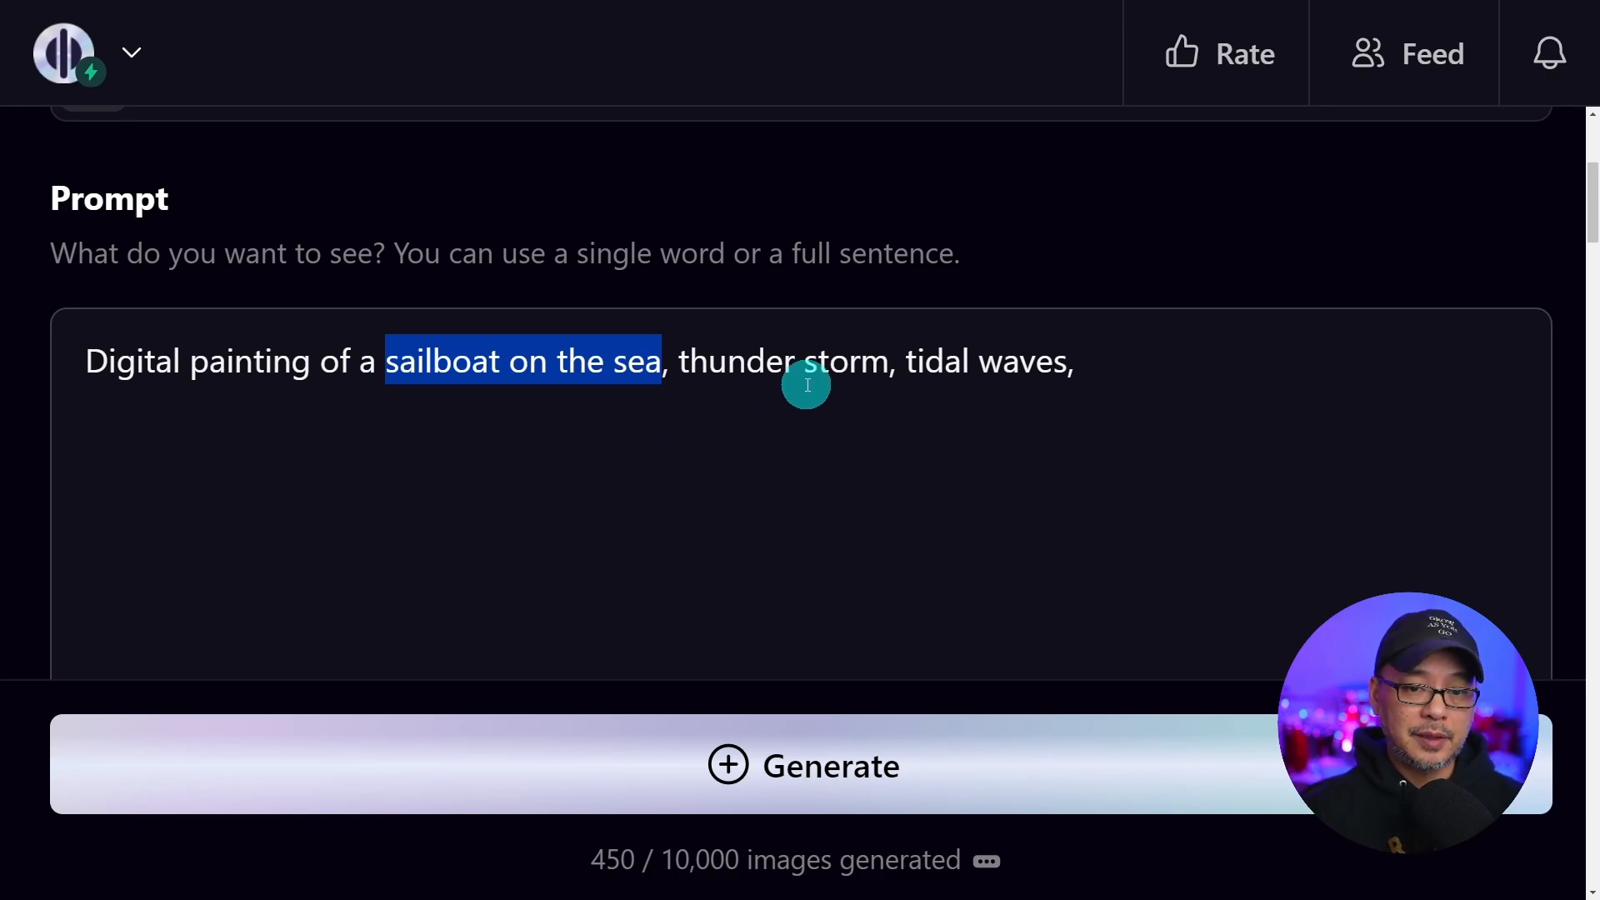
{"action": "left_click_drag", "start_coordinate": [679, 365], "coordinate": [1137, 501]}
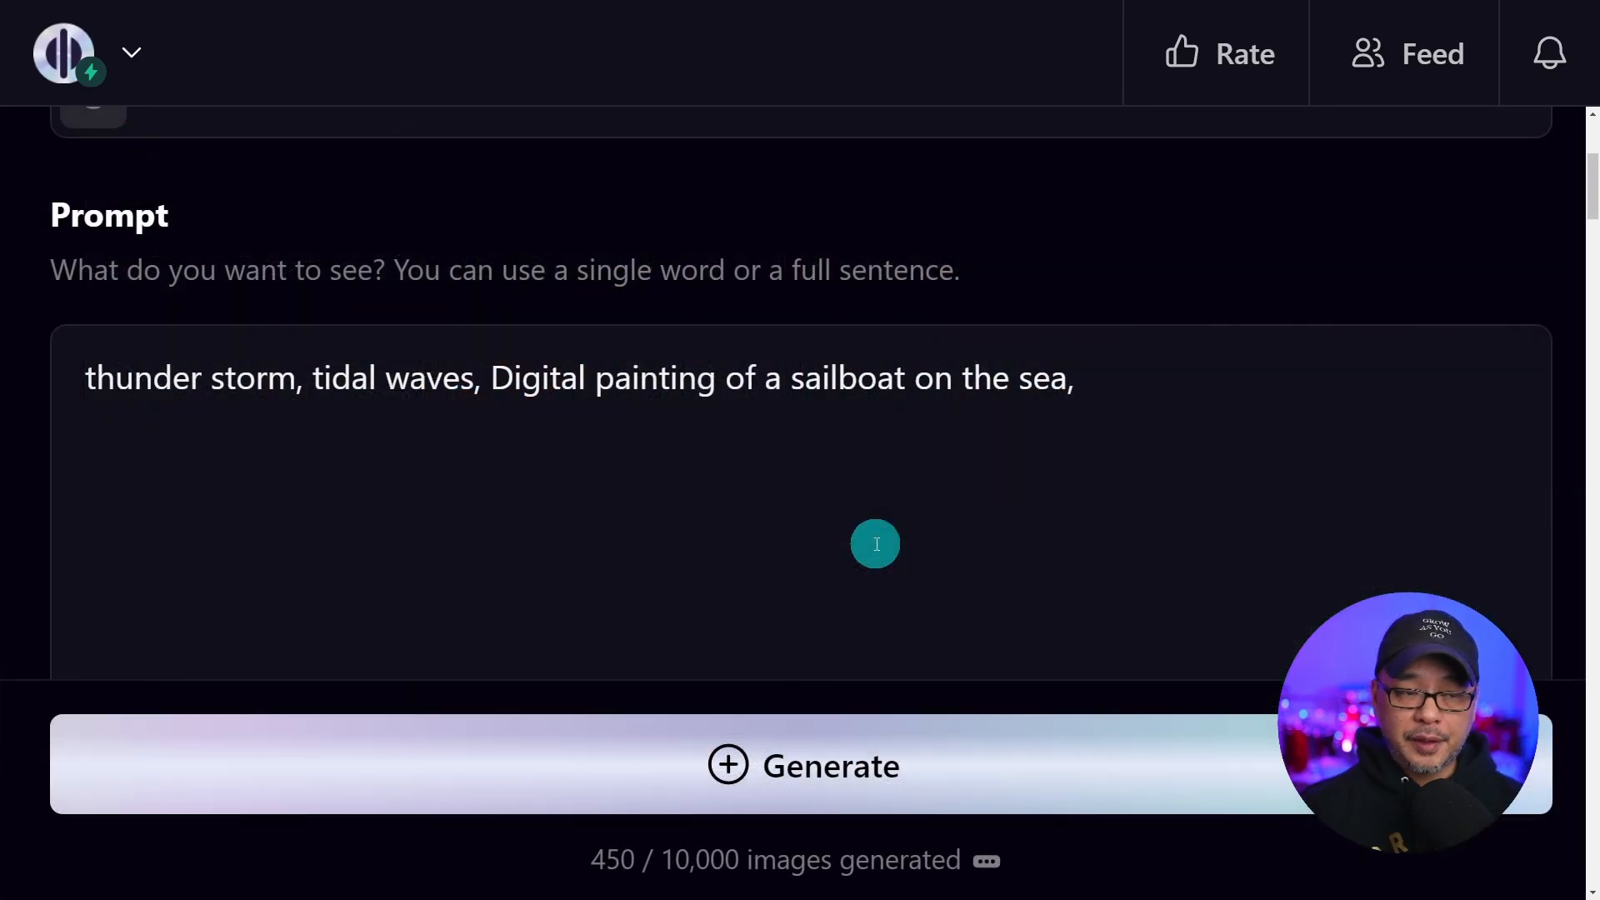
{"action": "left_click_drag", "start_coordinate": [89, 385], "coordinate": [483, 375]}
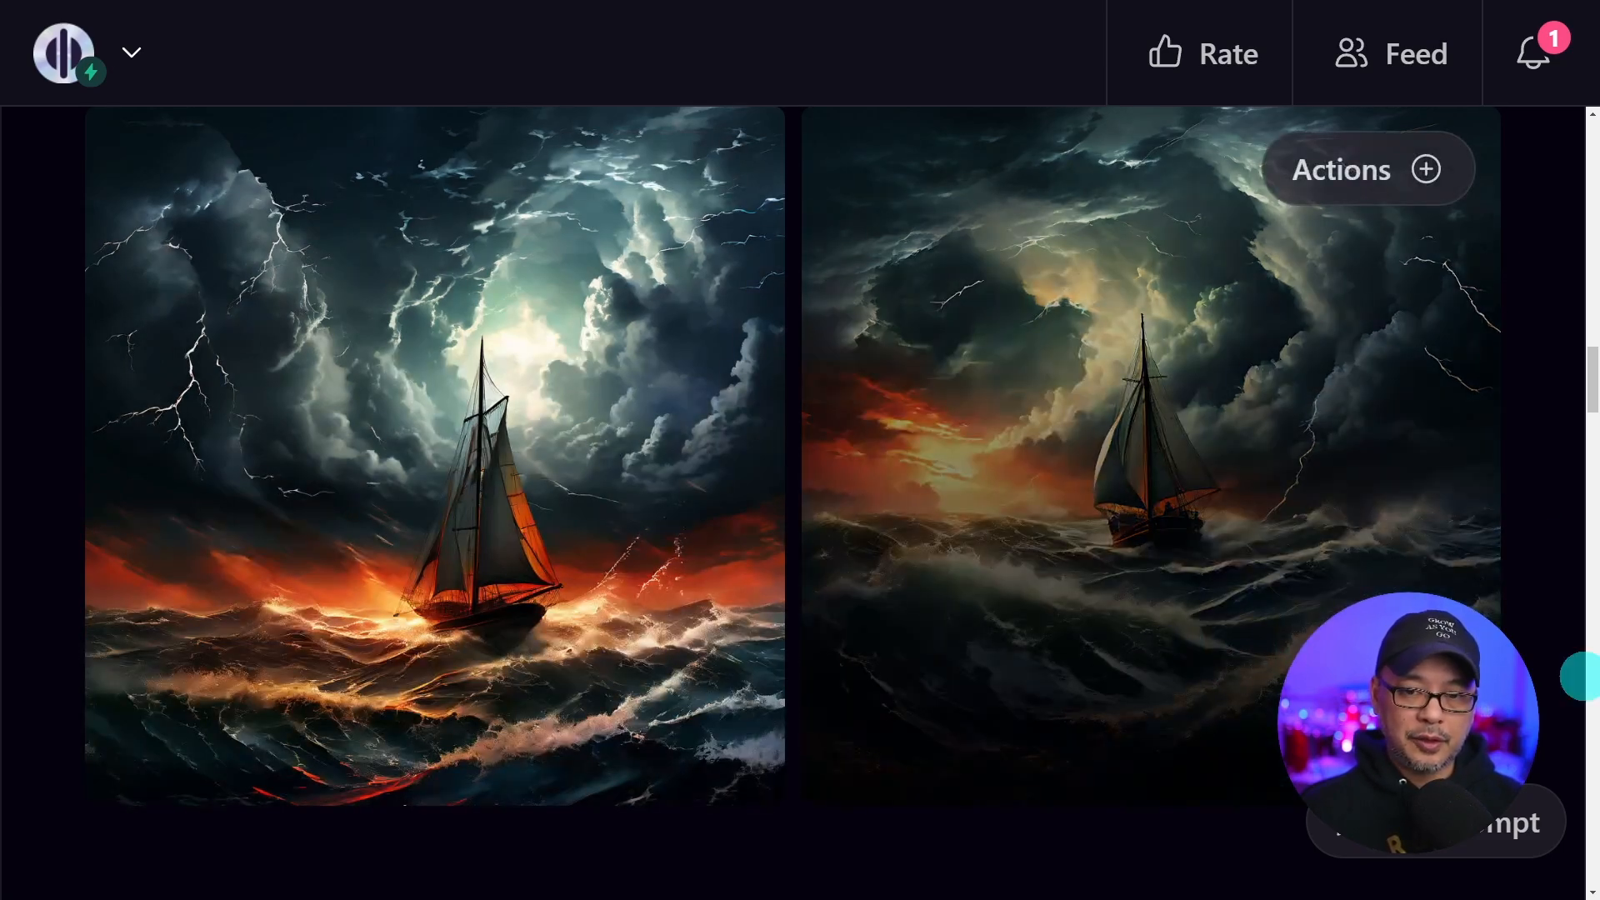
Review the generated sailboat images and the Model, Image Dimensions and Speed & Quality settings
{"action": "scroll", "coordinate": [816, 880], "scroll_direction": "up", "scroll_amount": 1}
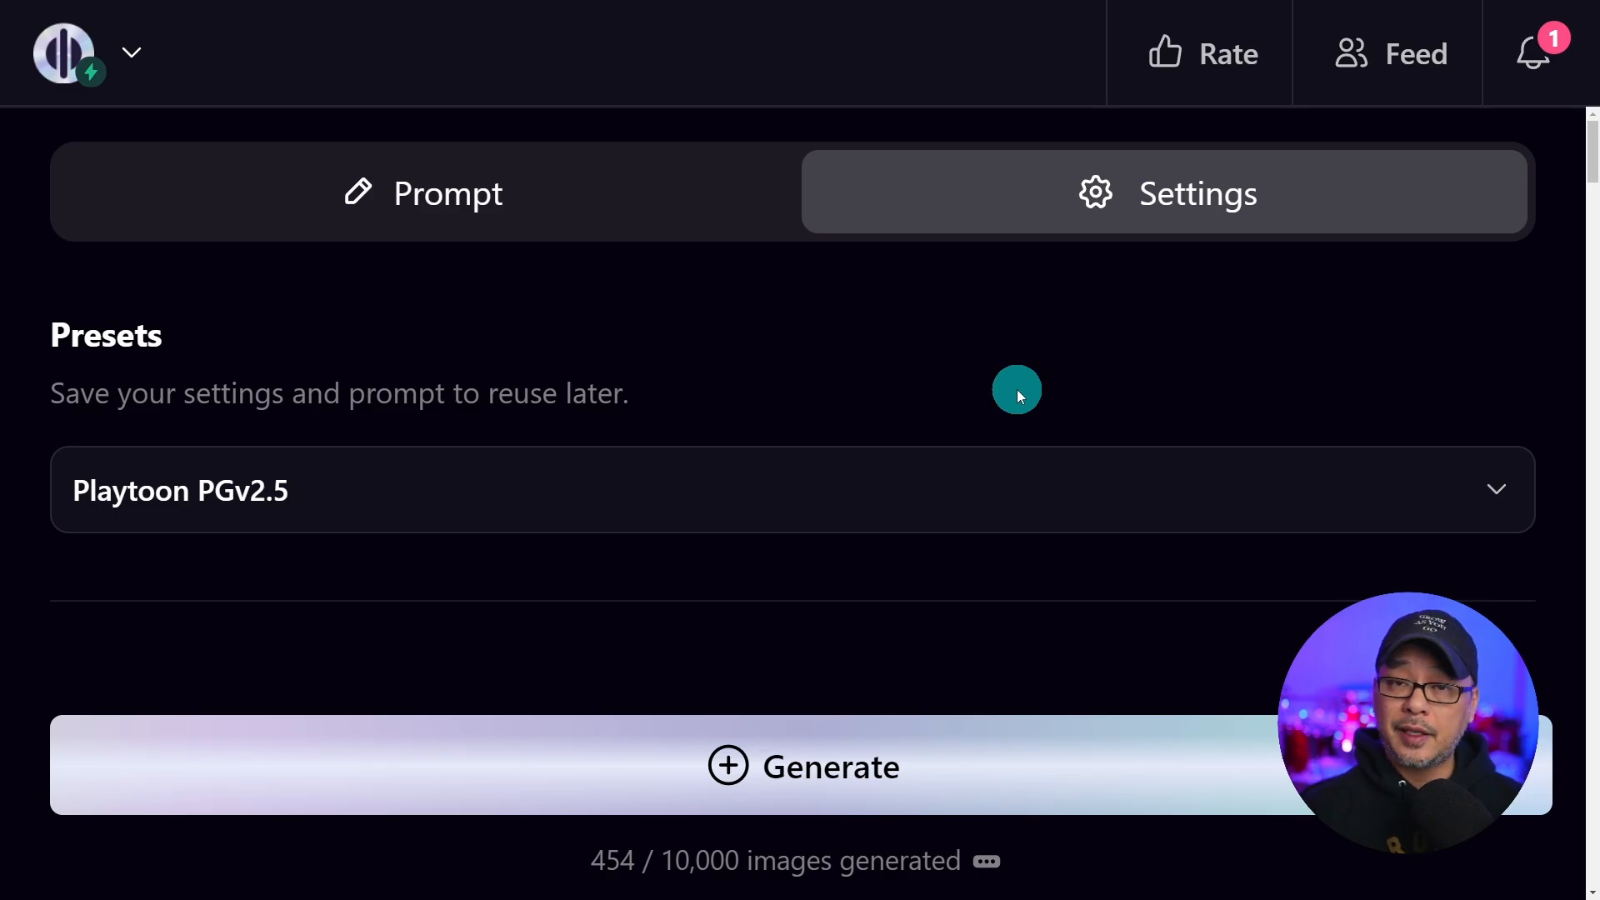
{"action": "scroll", "coordinate": [982, 403], "scroll_direction": "down", "scroll_amount": 5}
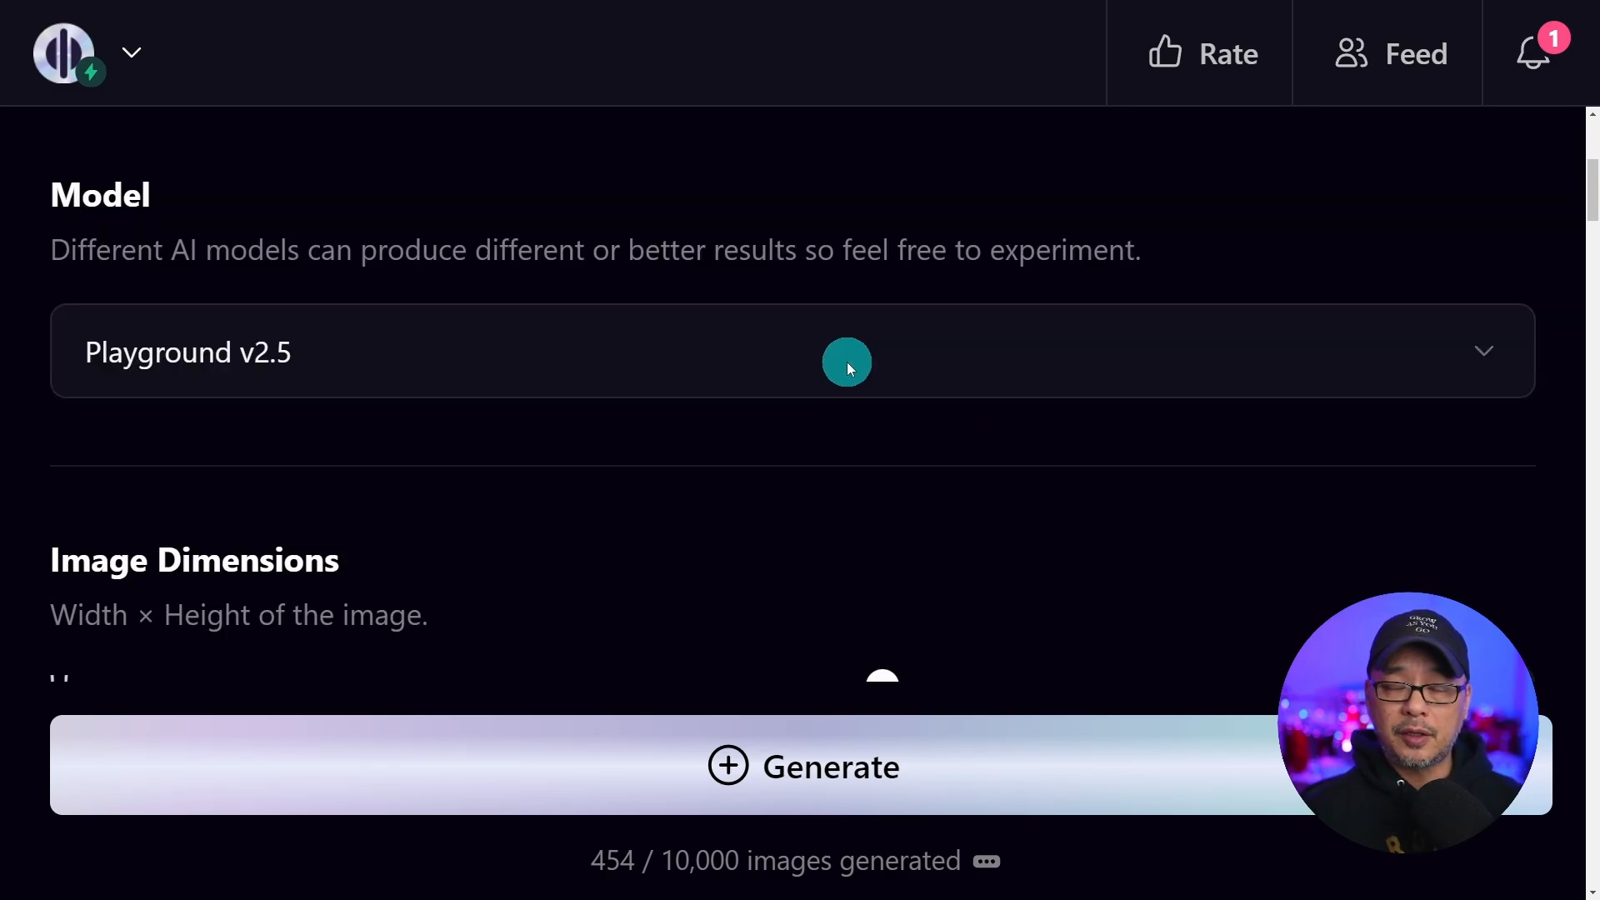
{"action": "left_click", "coordinate": [847, 361]}
{"action": "left_click", "coordinate": [635, 455]}
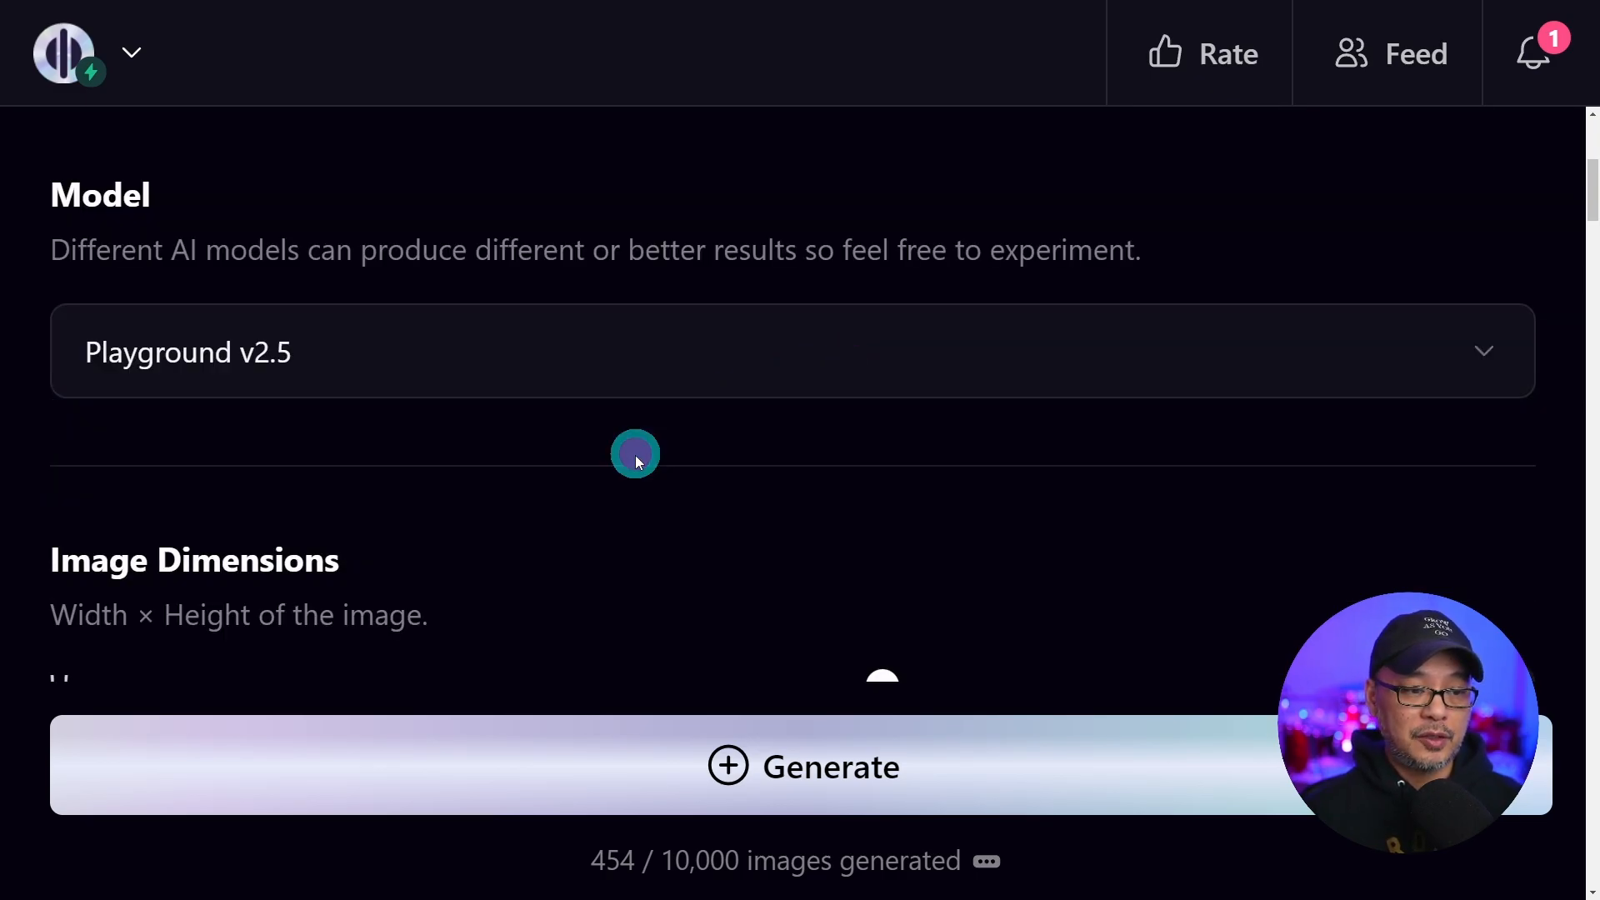
{"action": "scroll", "coordinate": [672, 480], "scroll_direction": "down", "scroll_amount": 4}
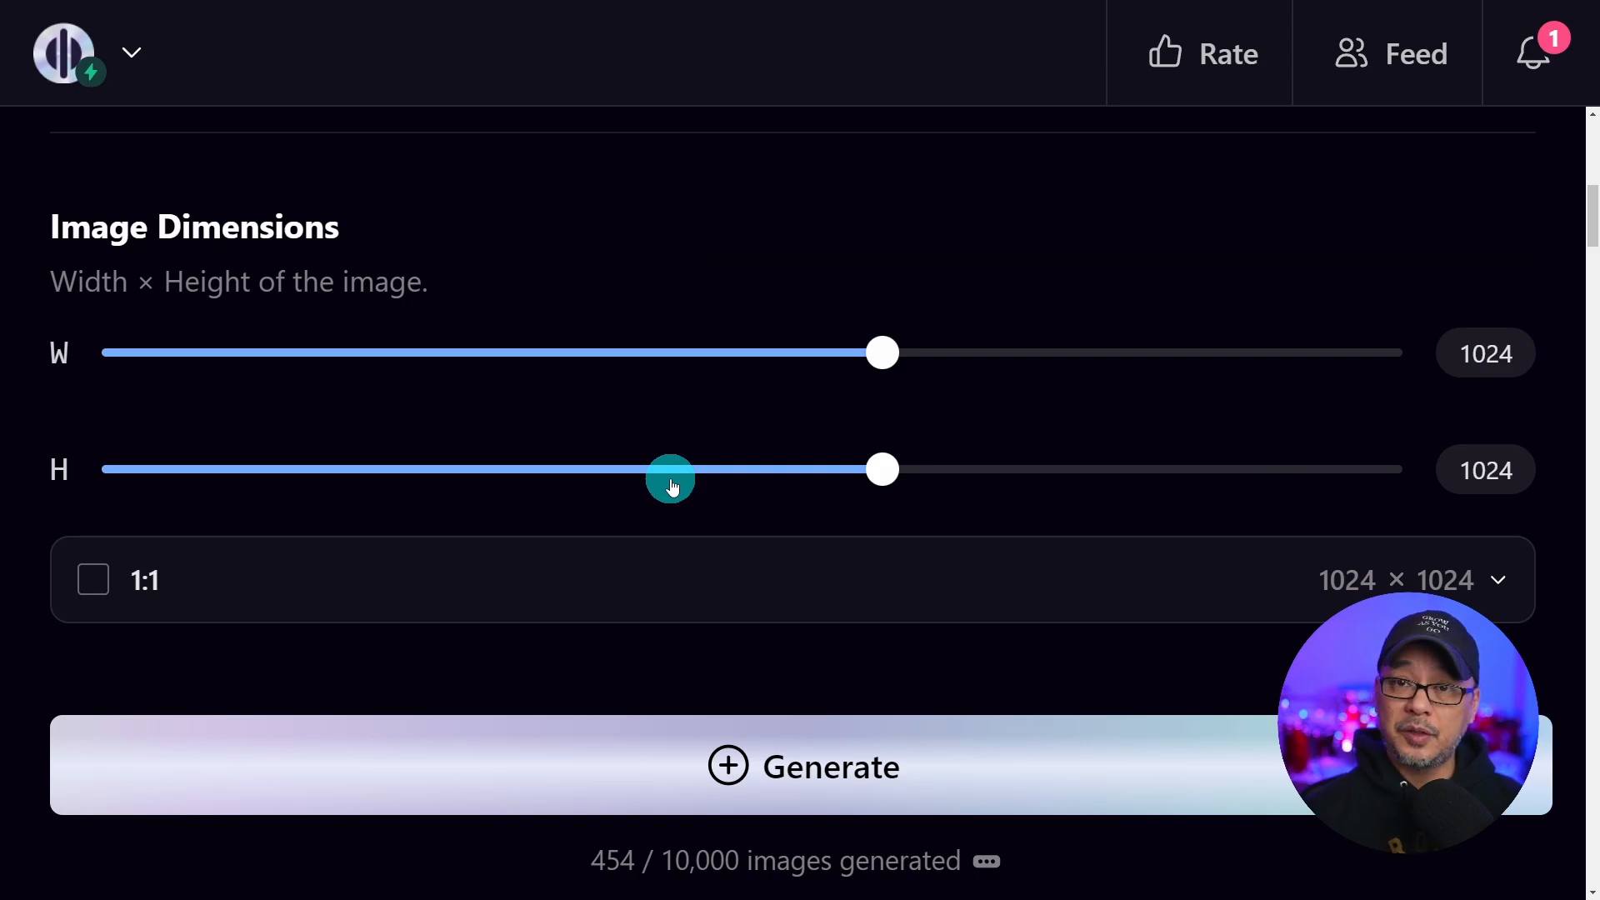
{"action": "scroll", "coordinate": [672, 483], "scroll_direction": "down", "scroll_amount": 6}
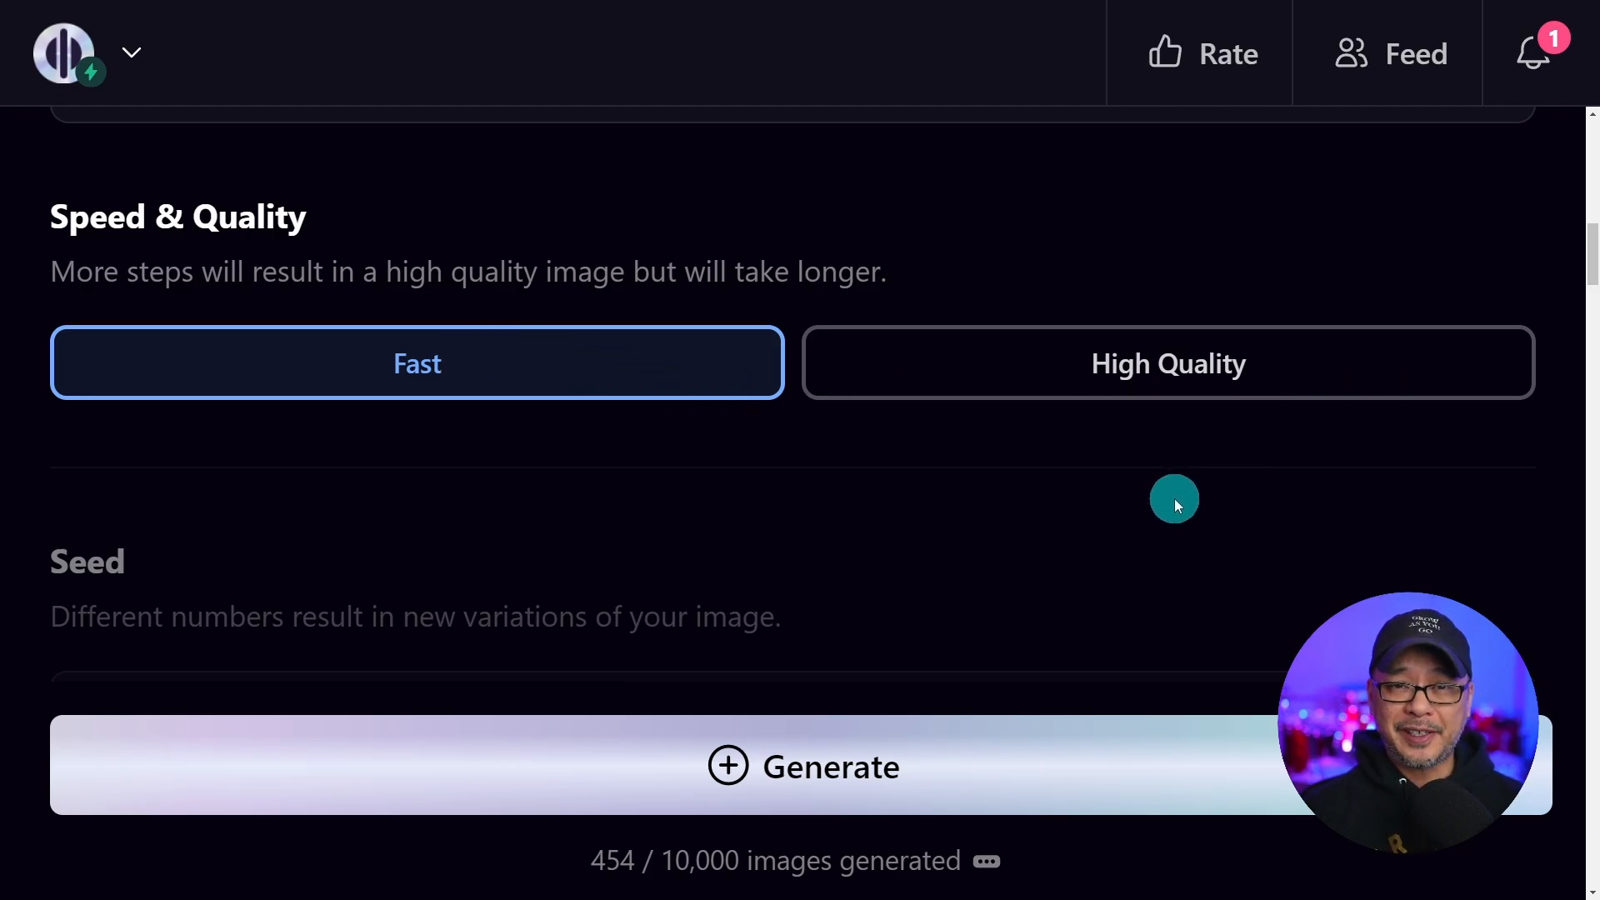
{"action": "scroll", "coordinate": [1175, 608], "scroll_direction": "up", "scroll_amount": 8}
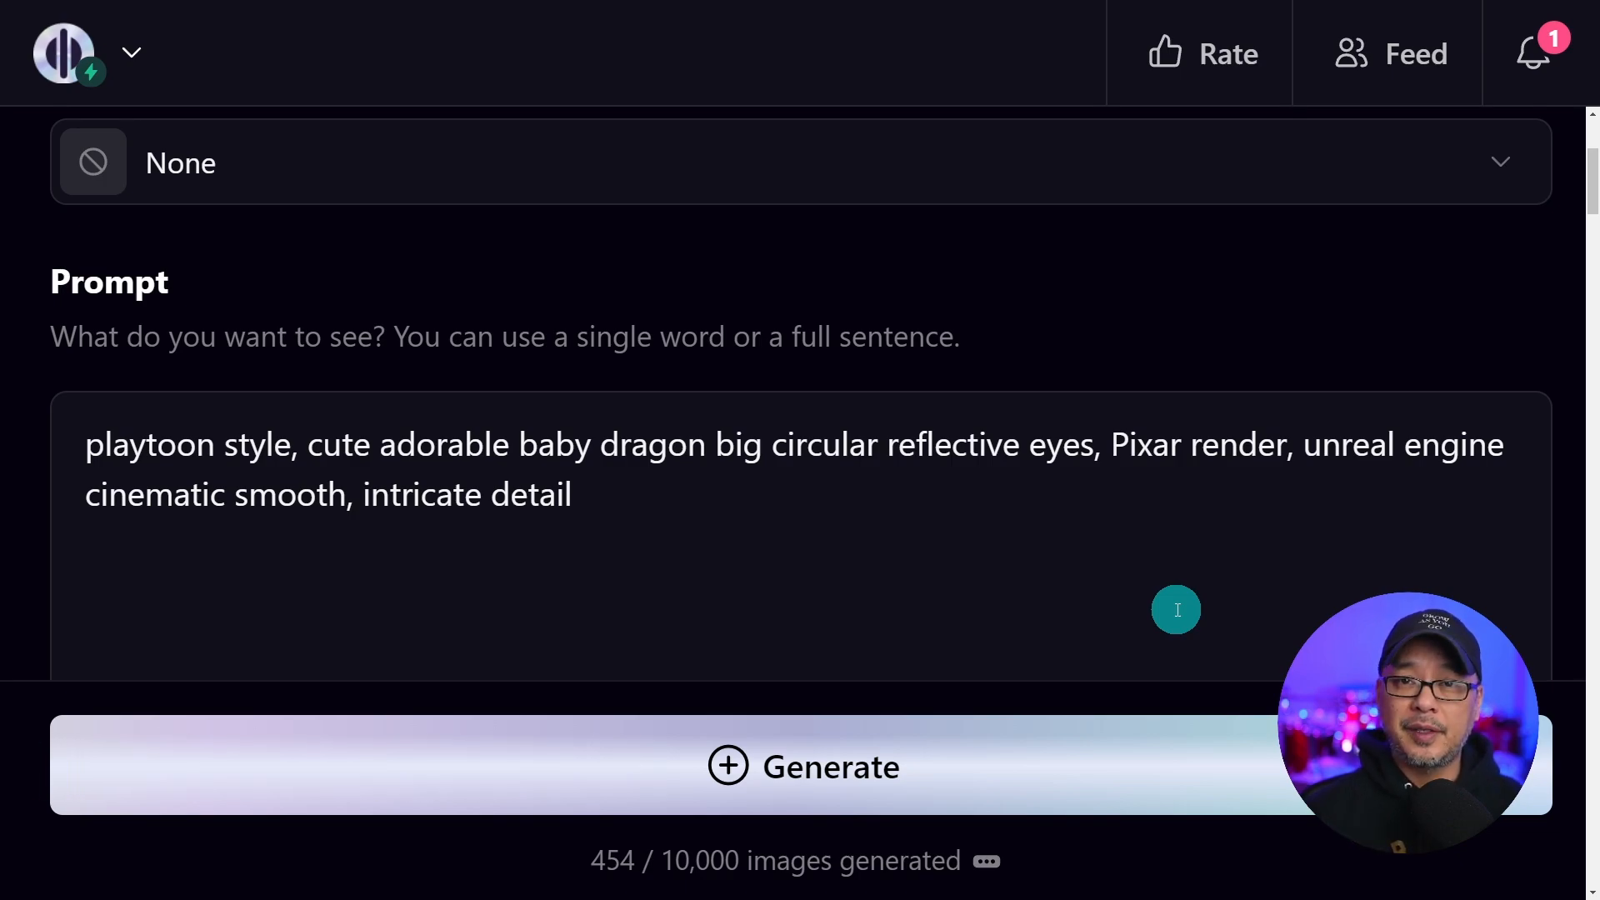
Highlight the style, subject and detail phrases of the playtoon baby dragon prompt and generate images from it
{"action": "left_click_drag", "start_coordinate": [308, 444], "coordinate": [706, 444]}
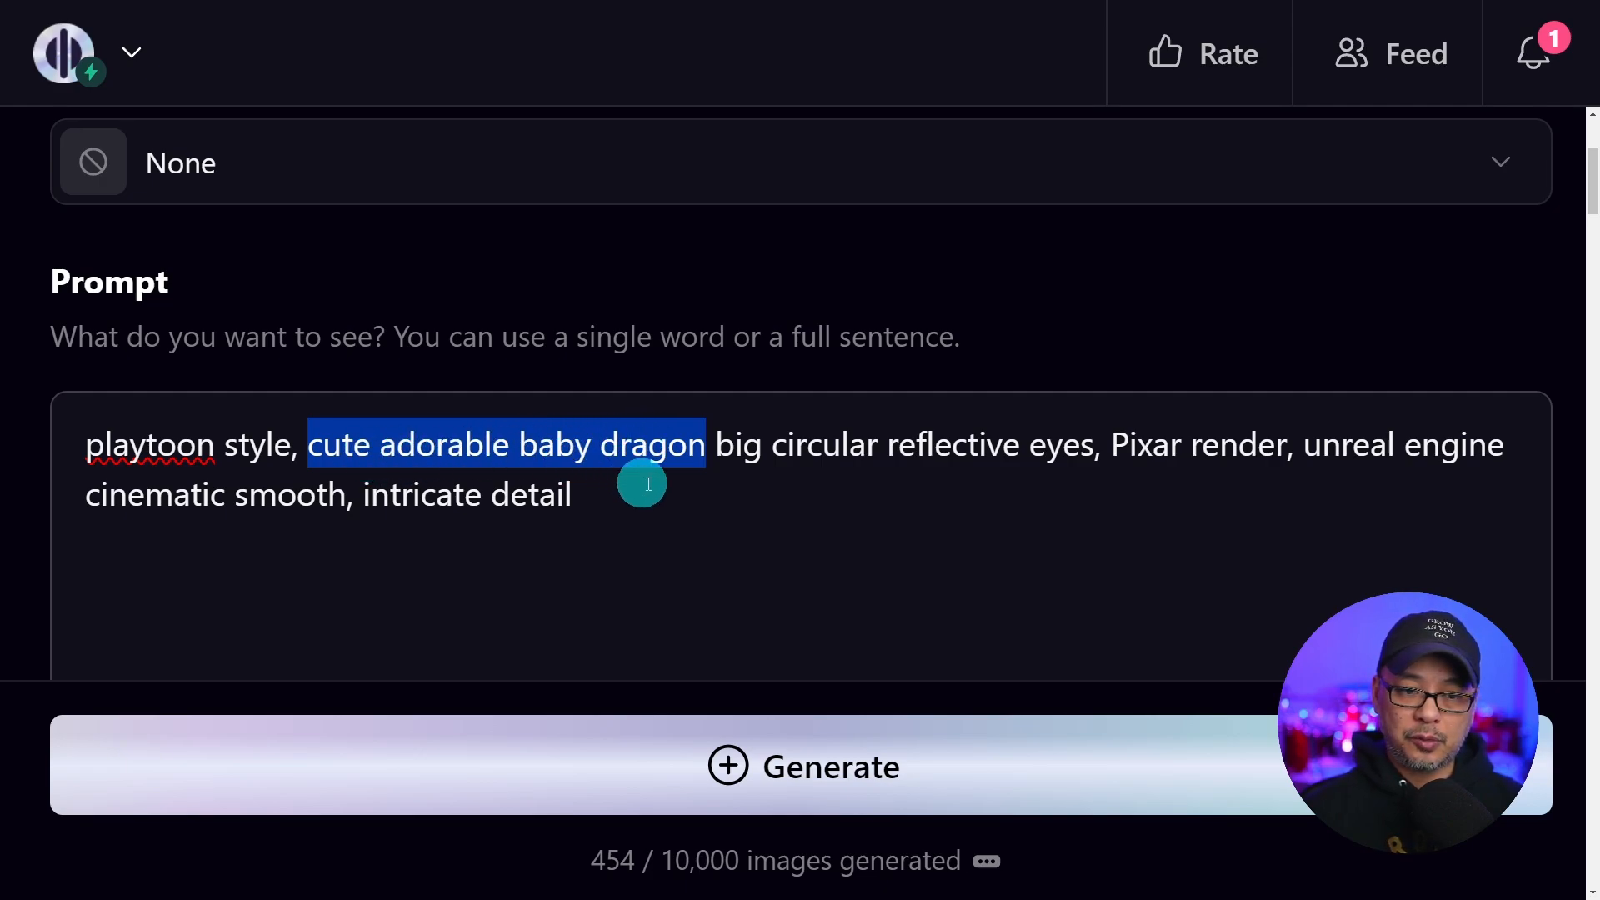
{"action": "left_click_drag", "start_coordinate": [81, 448], "coordinate": [292, 451]}
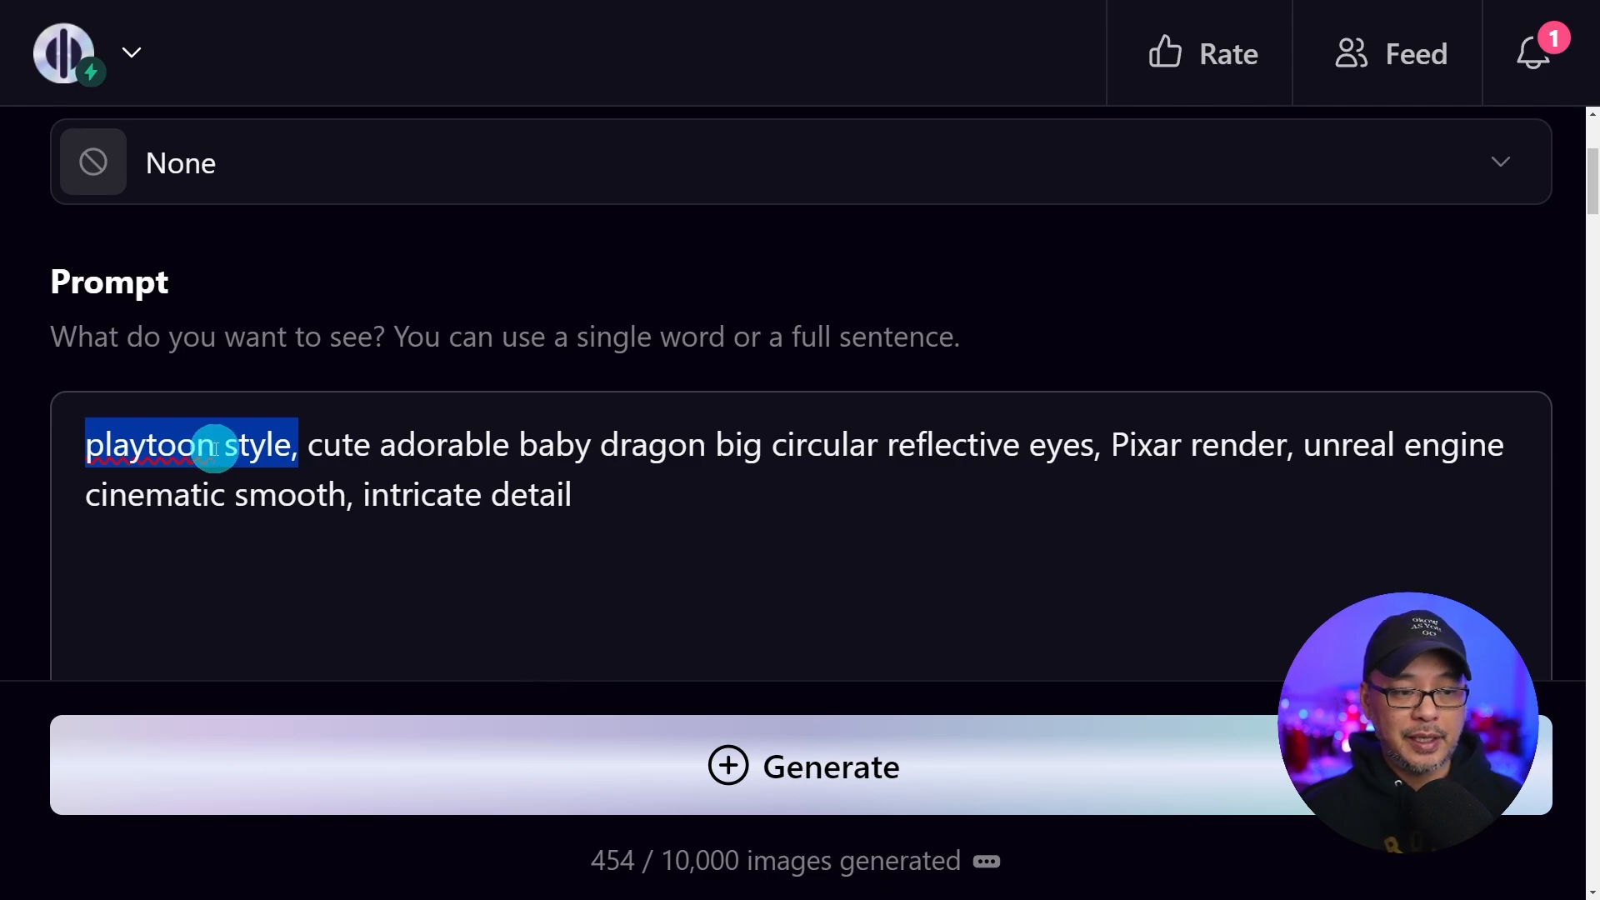
{"action": "left_click_drag", "start_coordinate": [751, 498], "coordinate": [717, 450]}
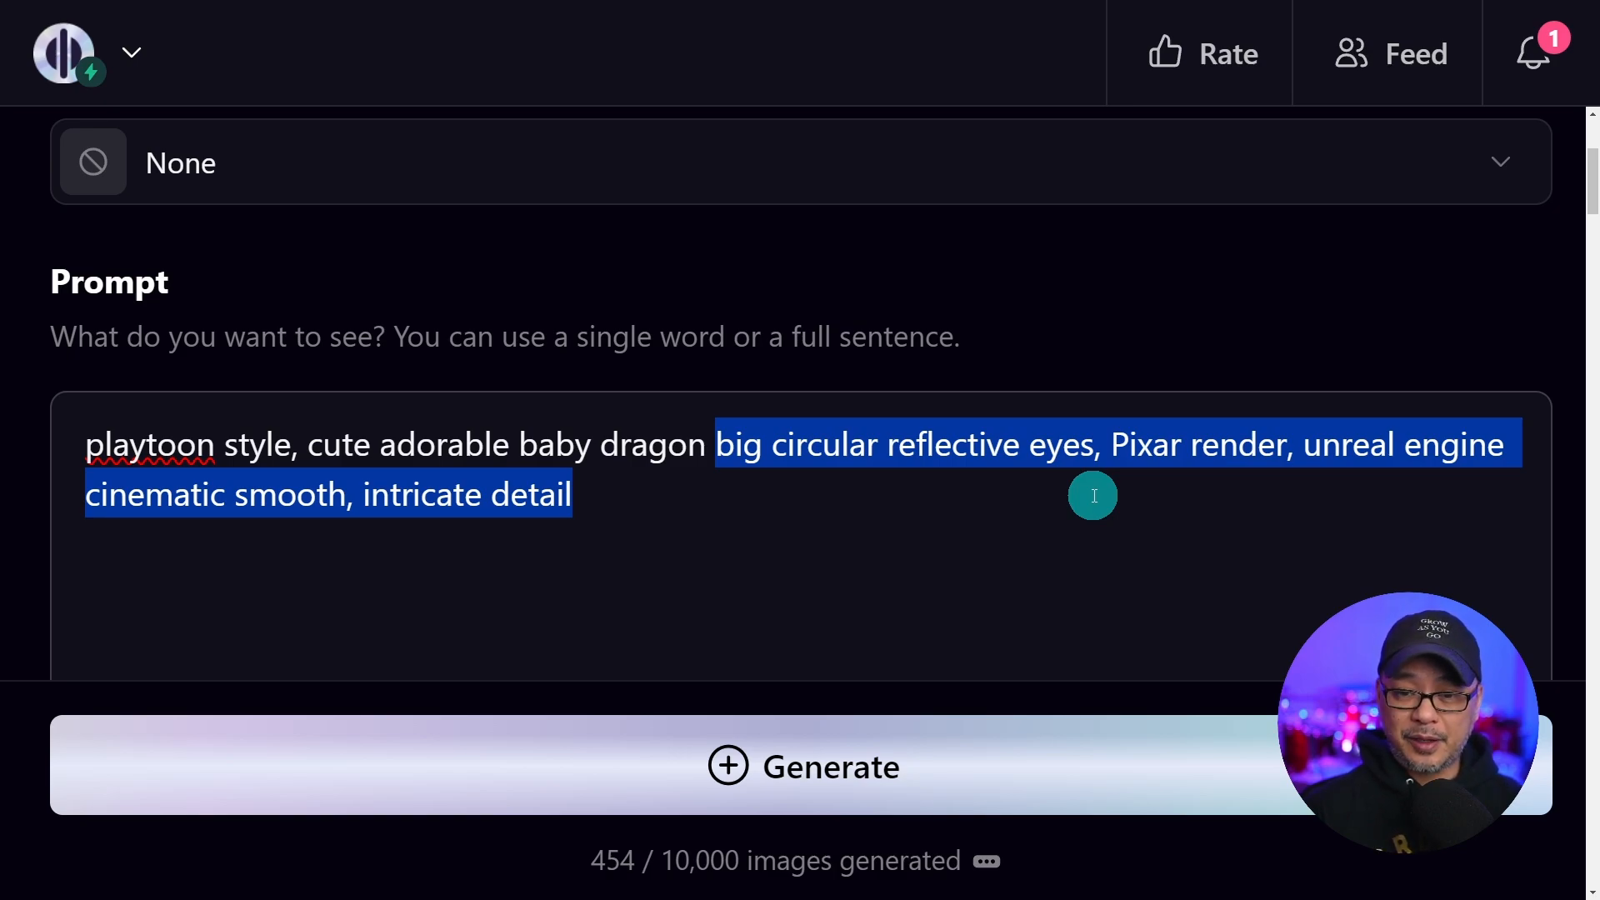
{"action": "left_click_drag", "start_coordinate": [1112, 444], "coordinate": [1303, 445]}
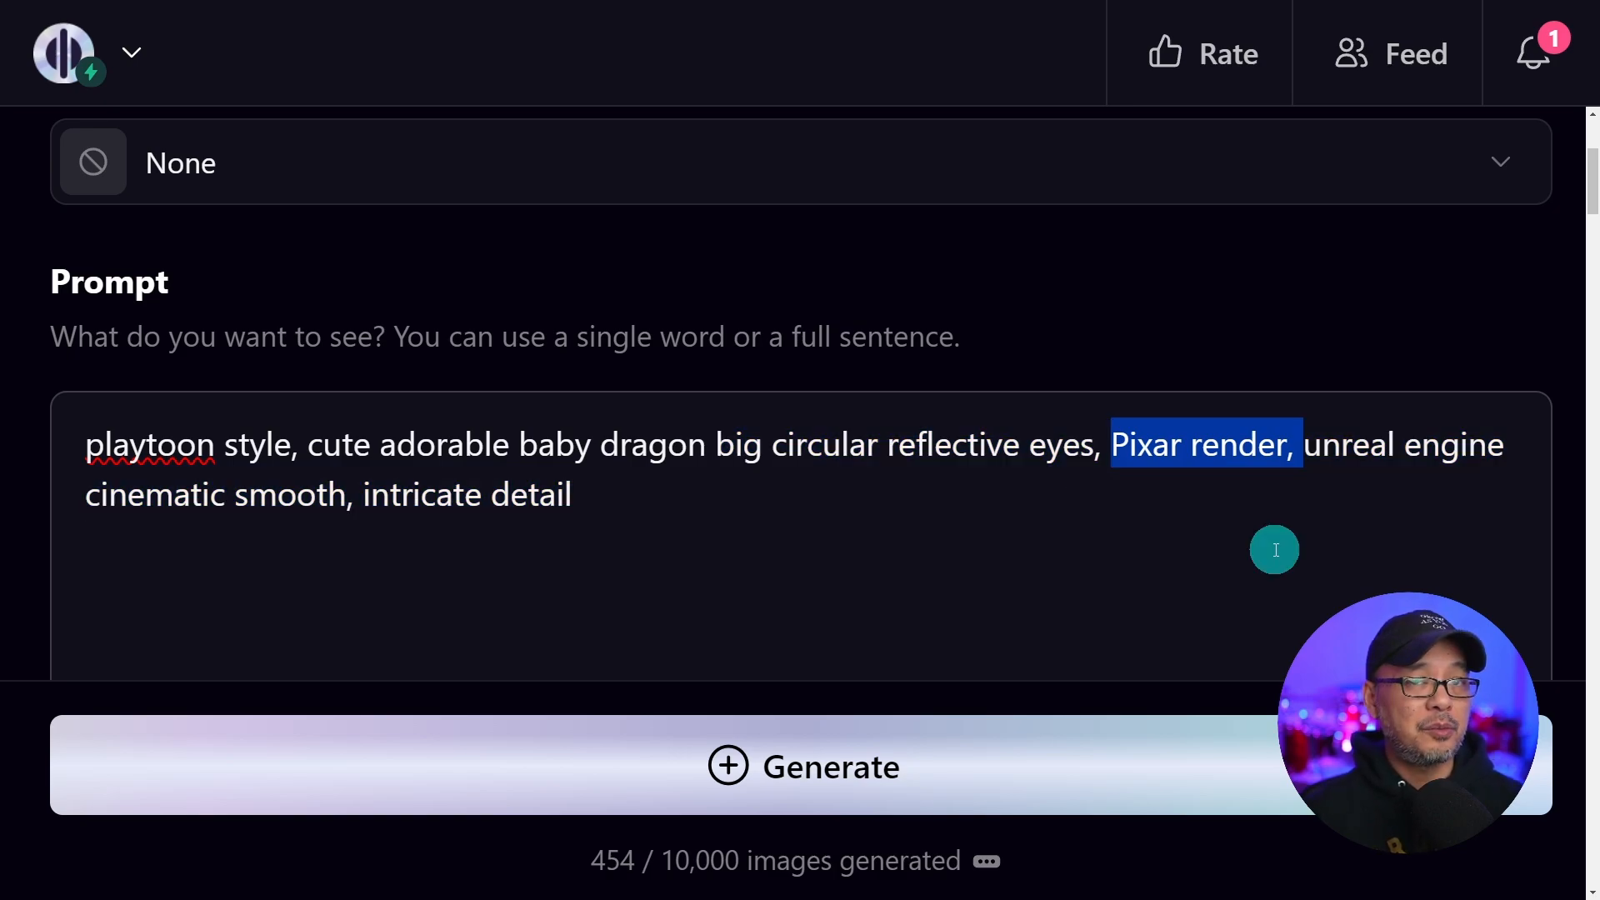
{"action": "left_click_drag", "start_coordinate": [1305, 444], "coordinate": [1512, 444]}
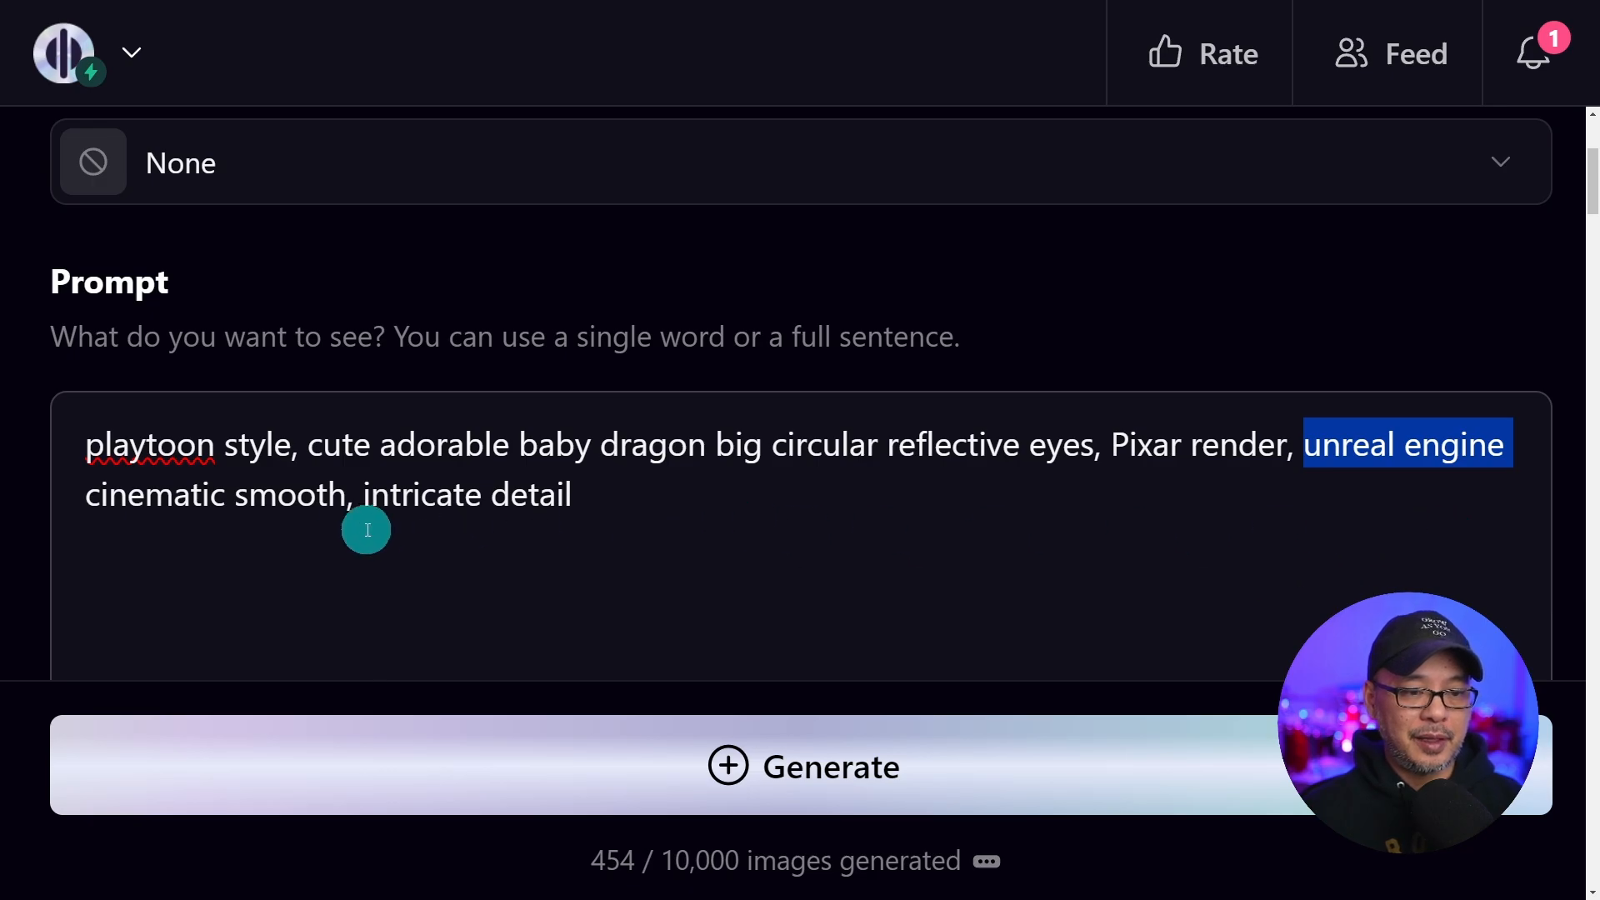
{"action": "left_click_drag", "start_coordinate": [86, 495], "coordinate": [663, 546]}
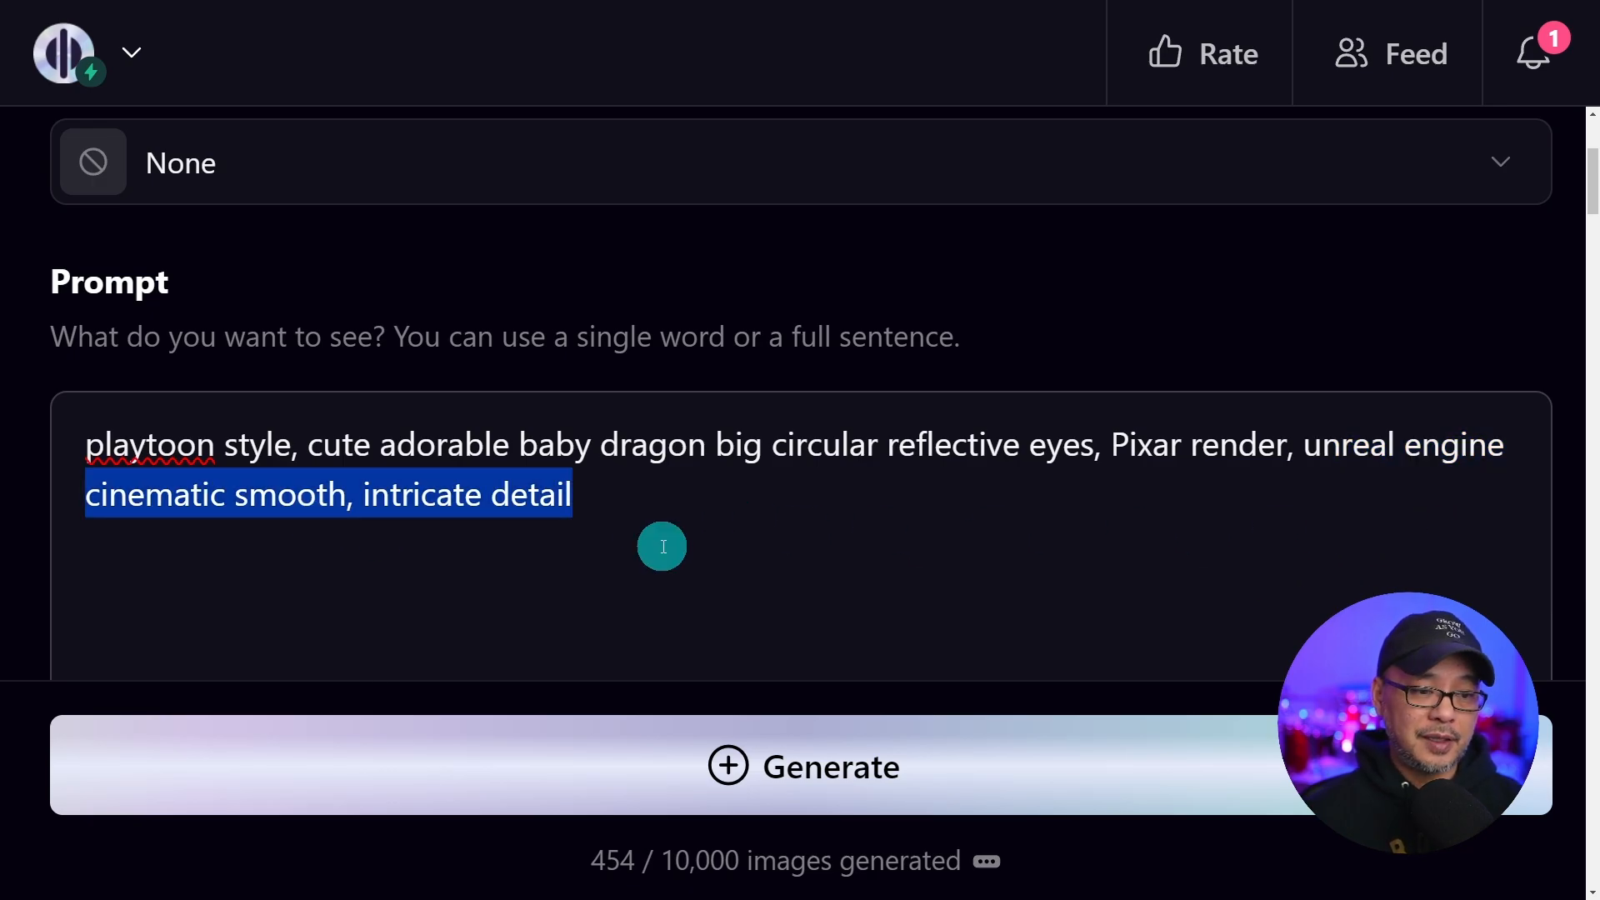
{"action": "left_click", "coordinate": [917, 756]}
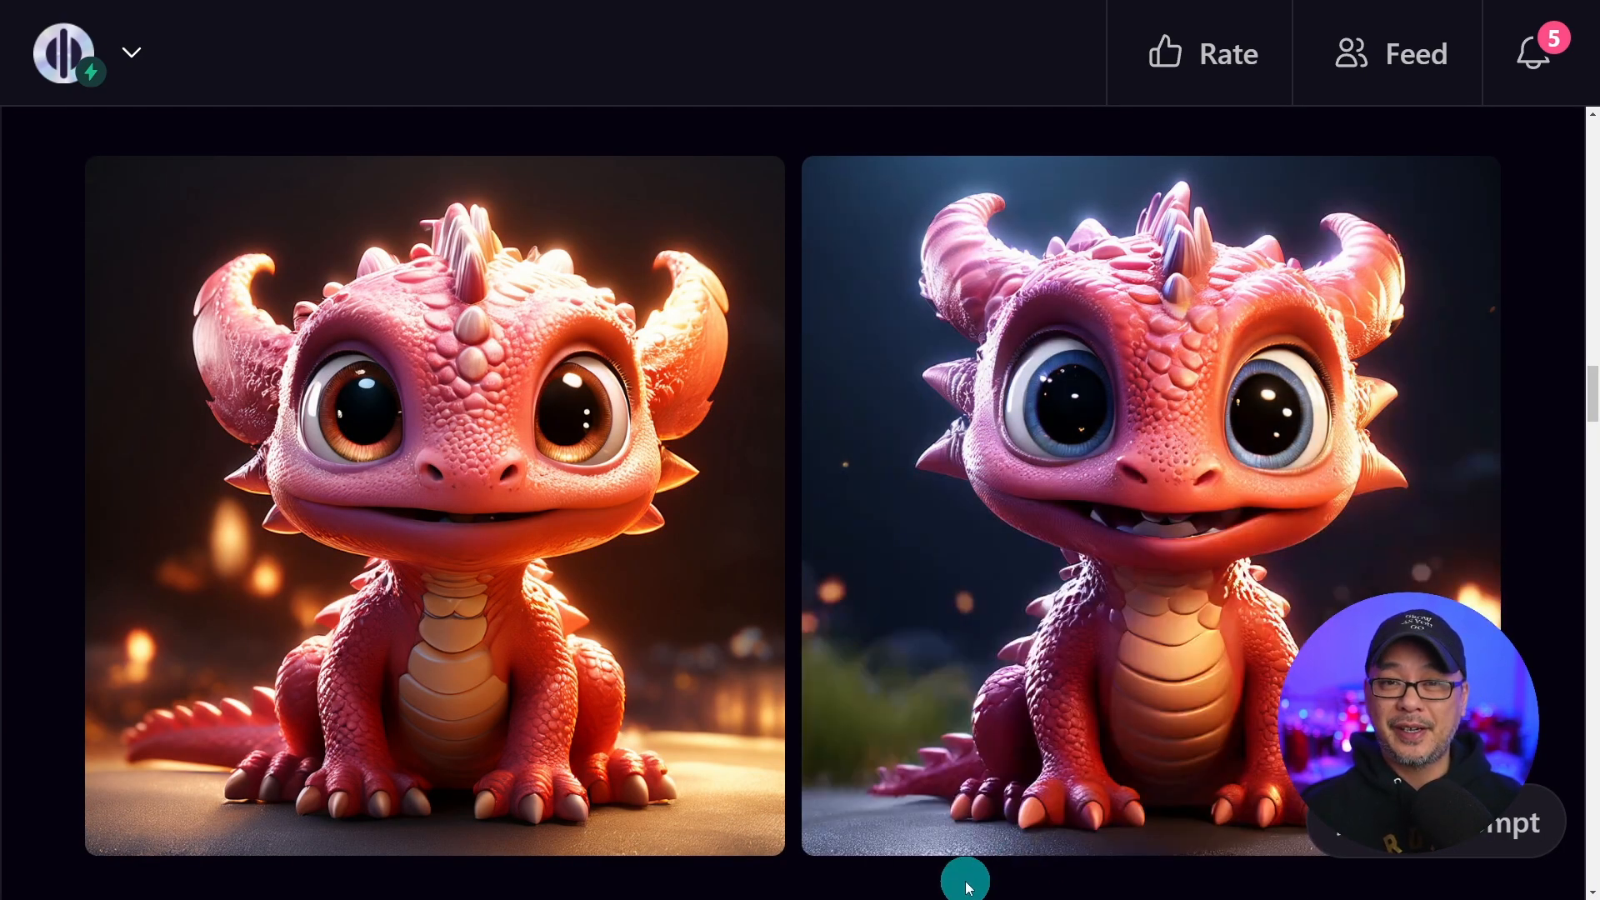
Turn a generated dragon image into a preset named Playtoon PGv2.5, keeping its default saved settings
{"action": "scroll", "coordinate": [960, 867], "scroll_direction": "up", "scroll_amount": 5}
{"action": "scroll", "coordinate": [960, 867], "scroll_direction": "down", "scroll_amount": 5}
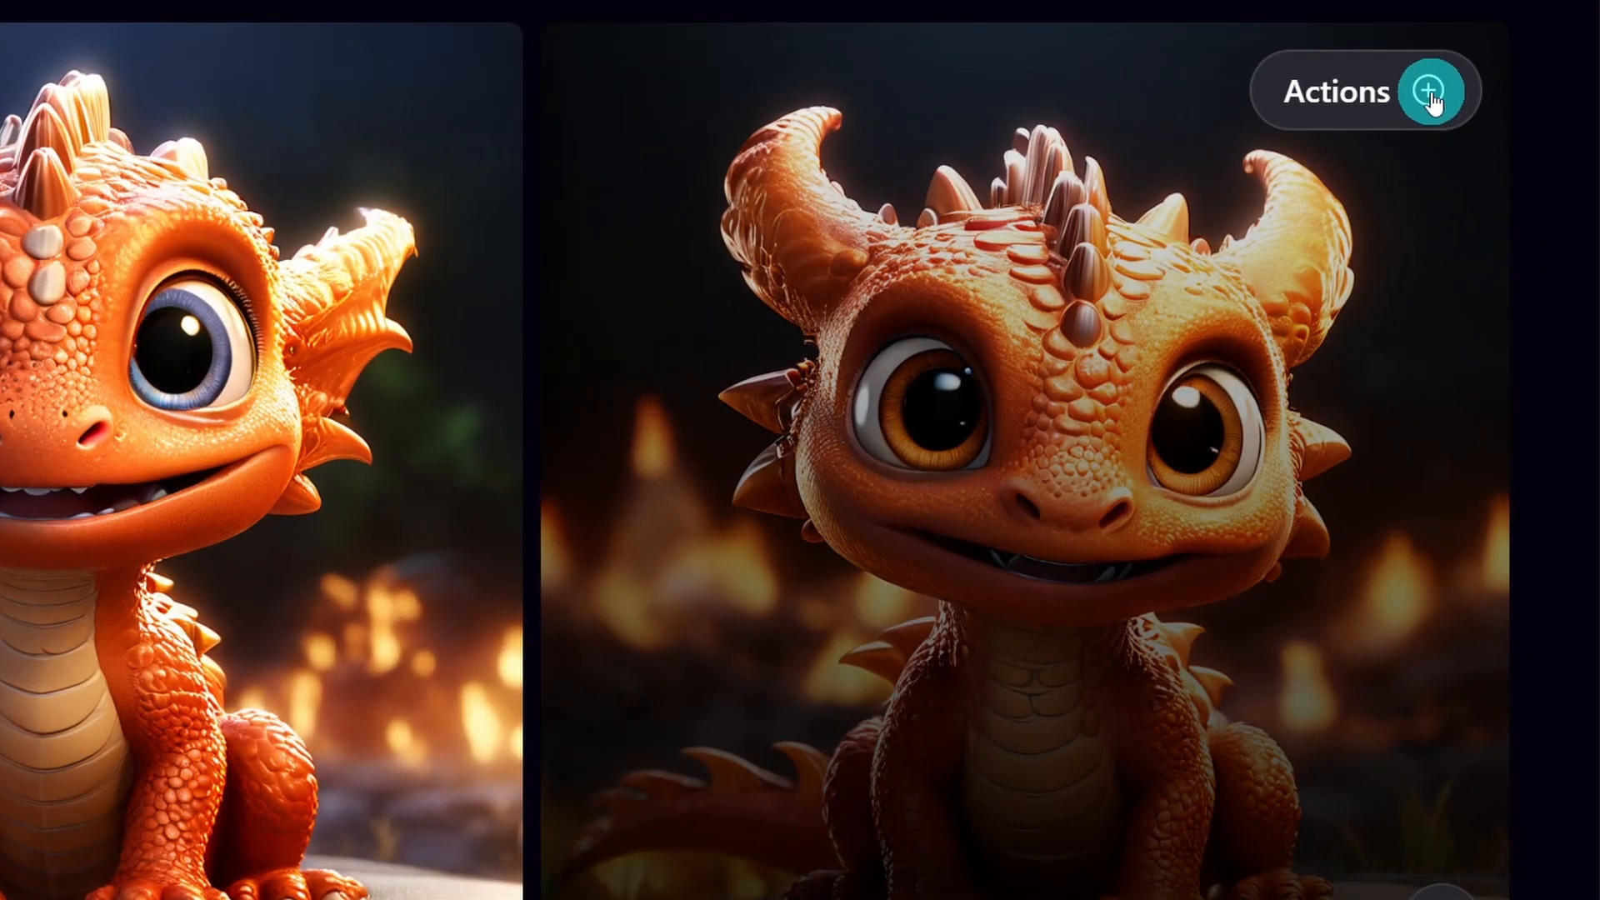
{"action": "left_click", "coordinate": [1428, 93]}
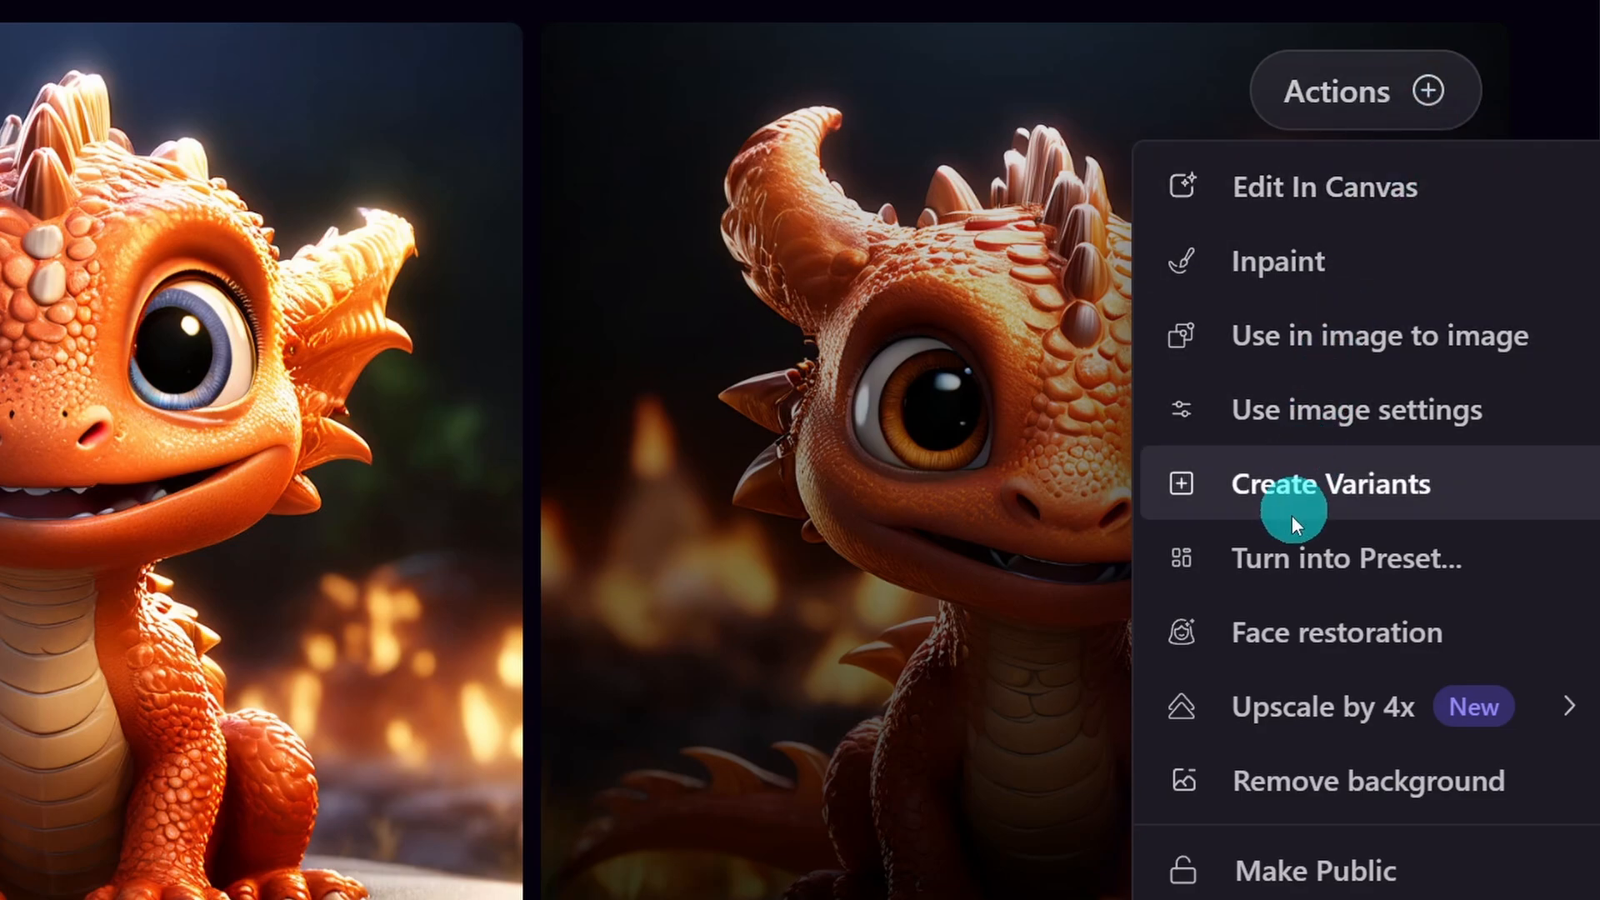
{"action": "left_click", "coordinate": [1303, 563]}
{"action": "type", "text": "Pla"}
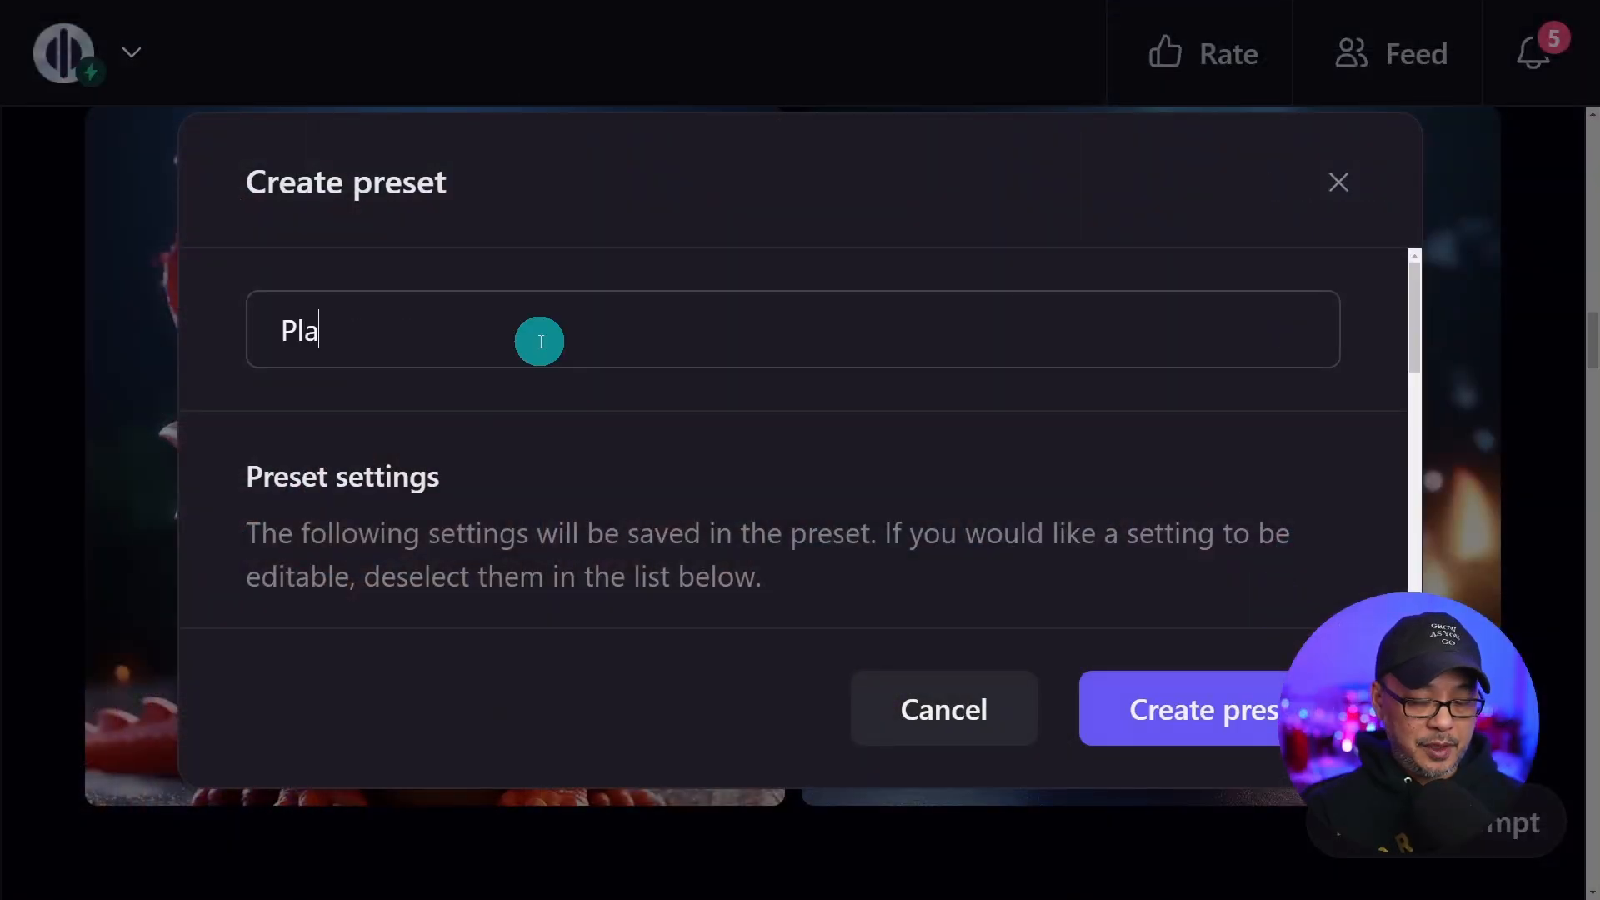
{"action": "type", "text": "ytoon PGv"}
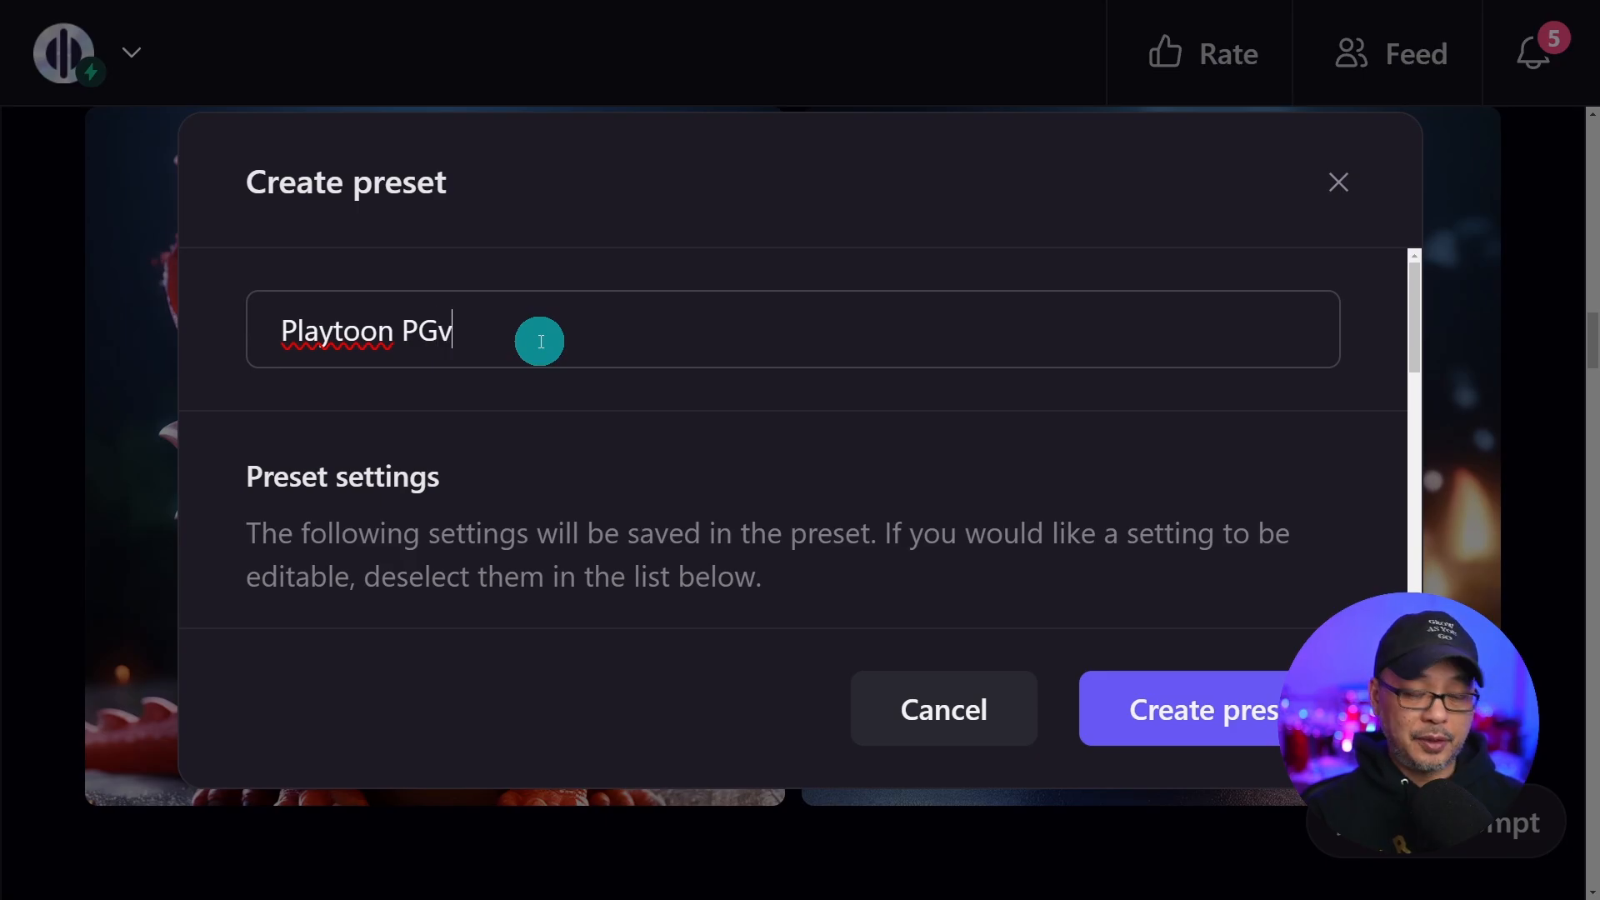
{"action": "type", "text": "2.5"}
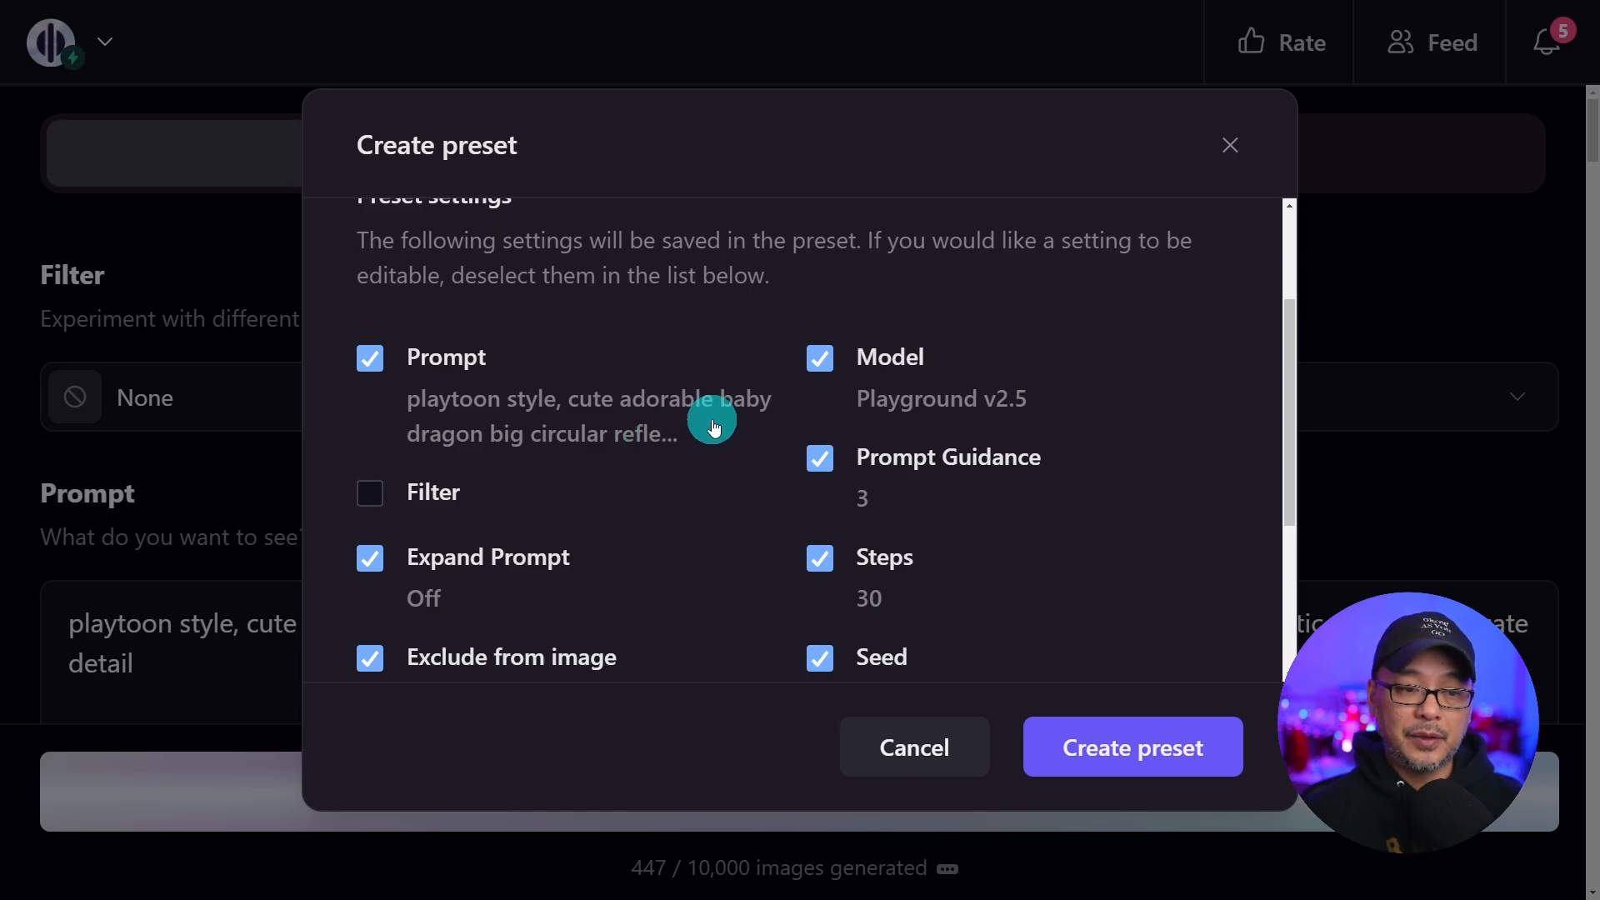
{"action": "scroll", "coordinate": [715, 426], "scroll_direction": "down", "scroll_amount": 3}
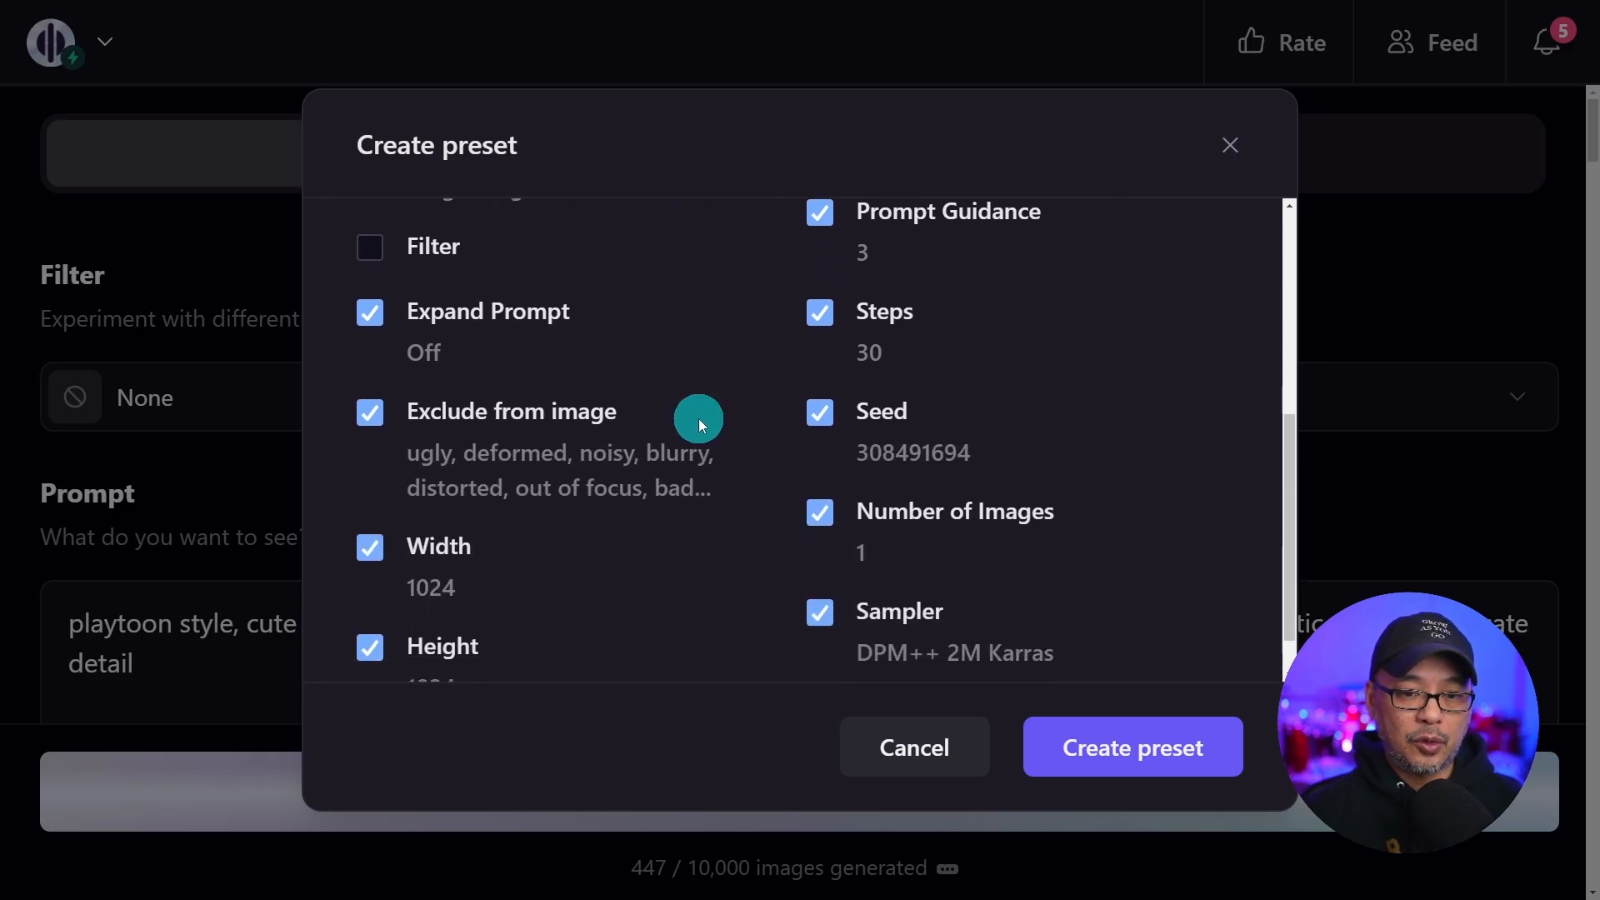
{"action": "scroll", "coordinate": [1108, 450], "scroll_direction": "up", "scroll_amount": 3}
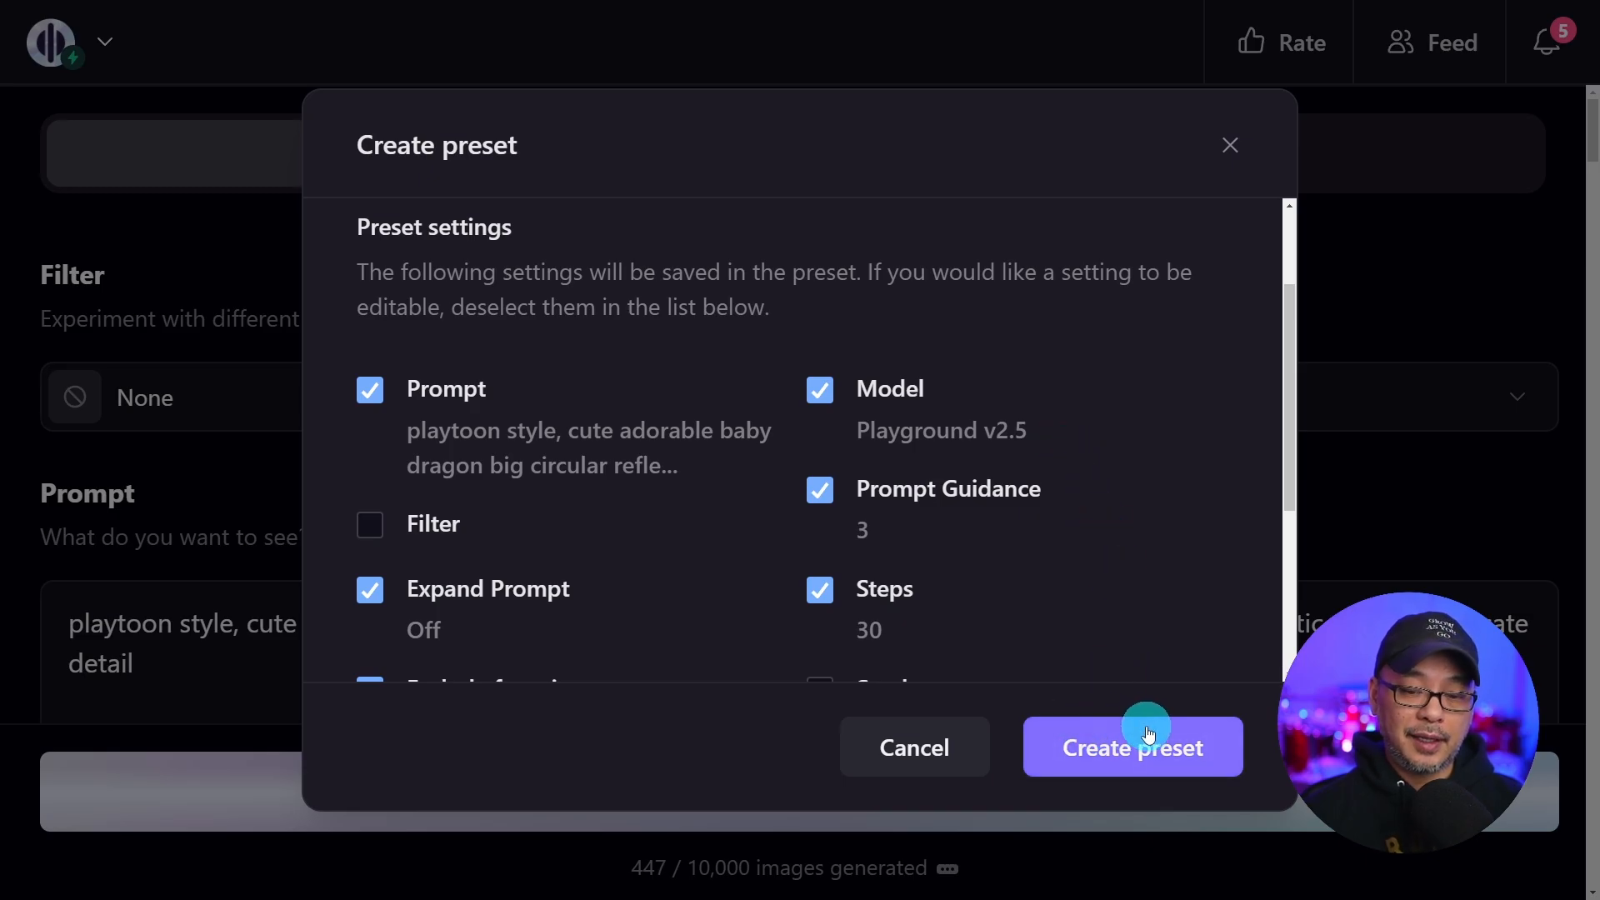
{"action": "left_click", "coordinate": [1115, 752]}
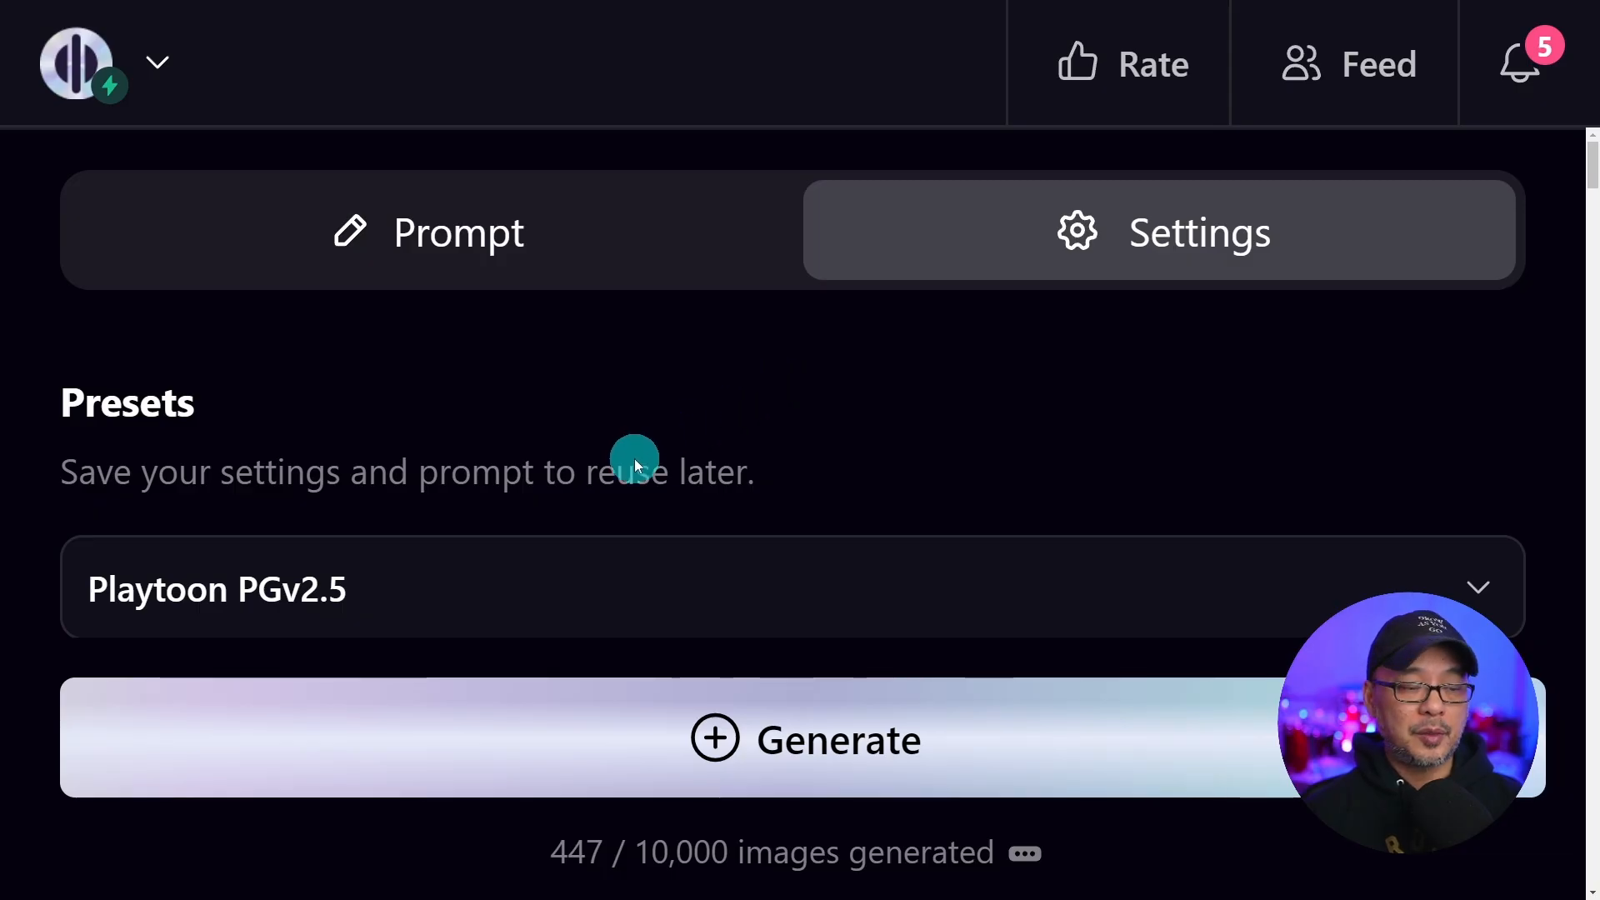
Open the presets list and examine the subject and style phrases of the storybook-style prompt
{"action": "left_click", "coordinate": [431, 589]}
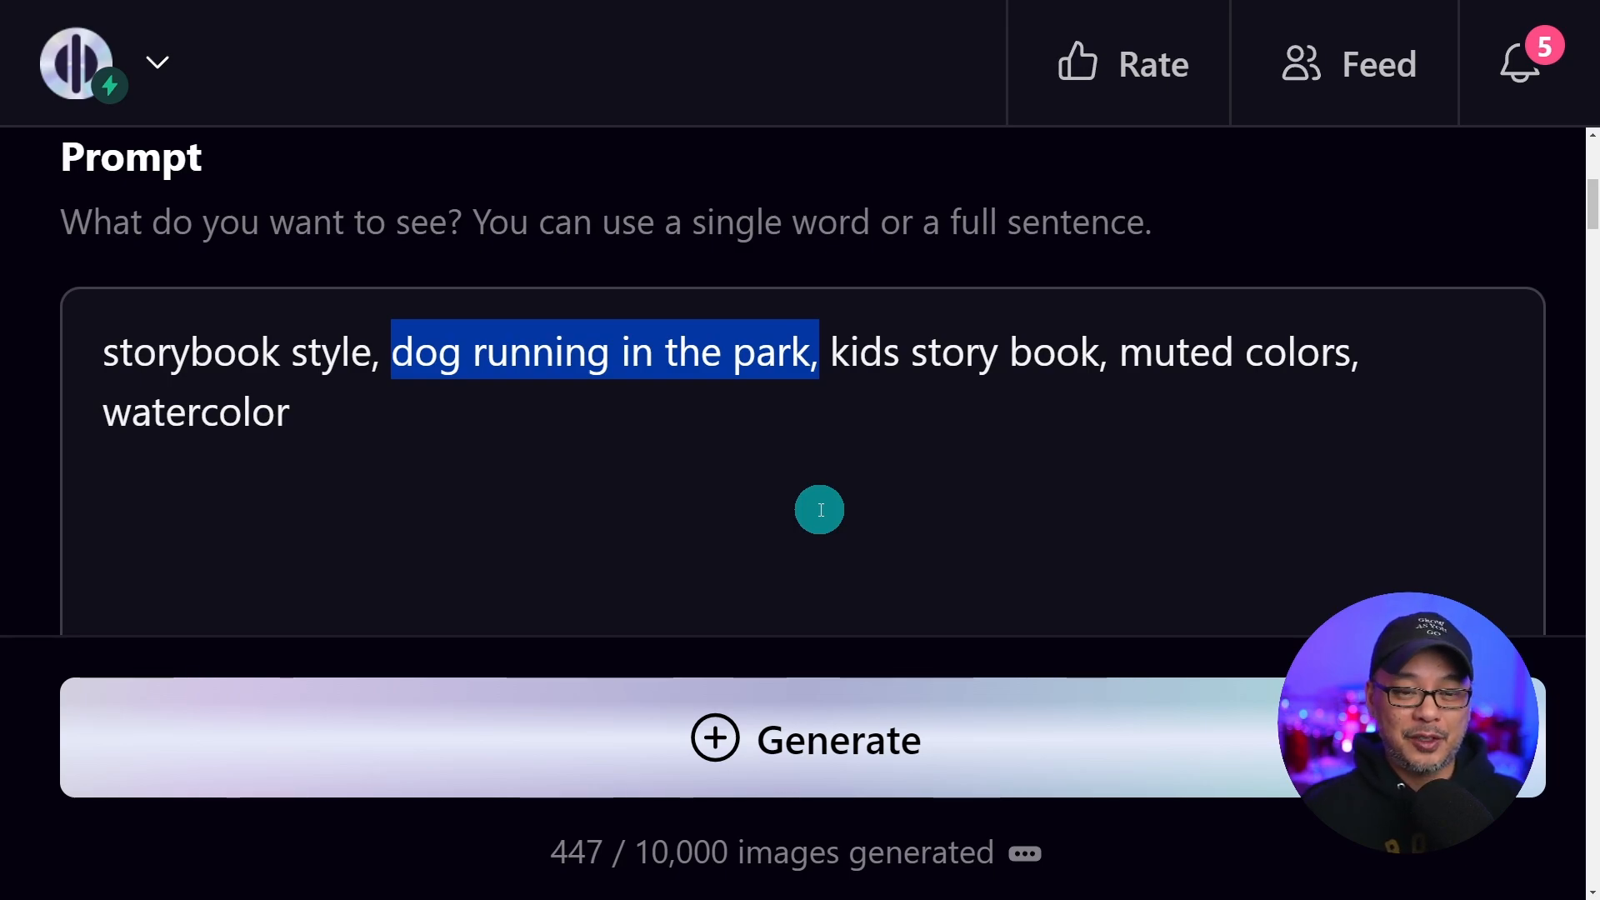
{"action": "left_click_drag", "start_coordinate": [831, 358], "coordinate": [1108, 360]}
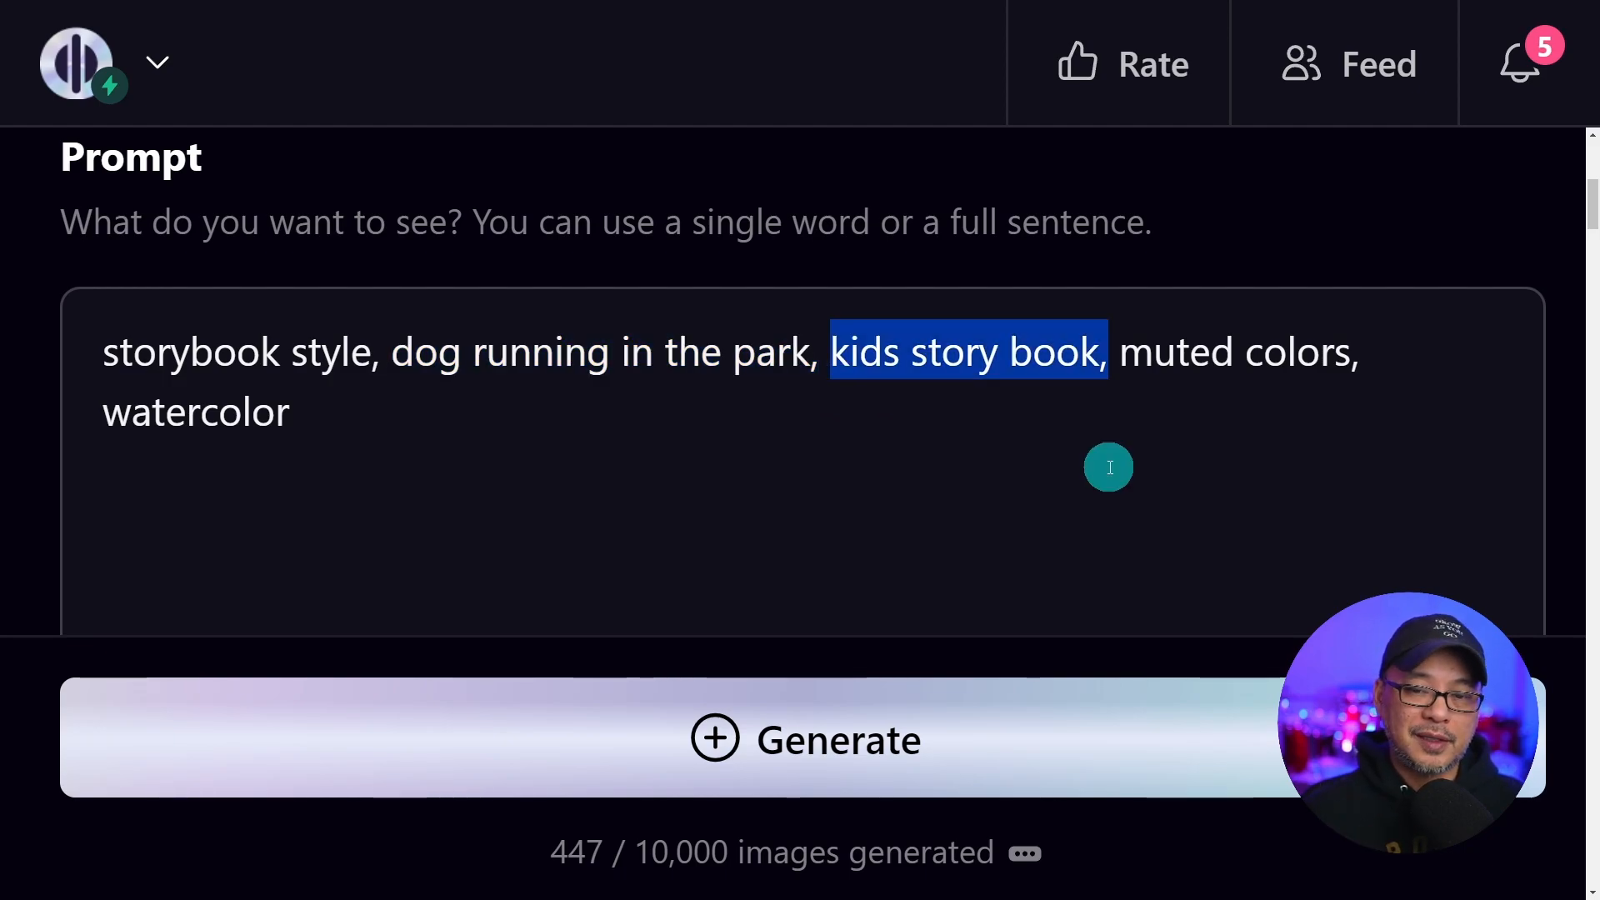
{"action": "left_click_drag", "start_coordinate": [1120, 354], "coordinate": [1319, 494]}
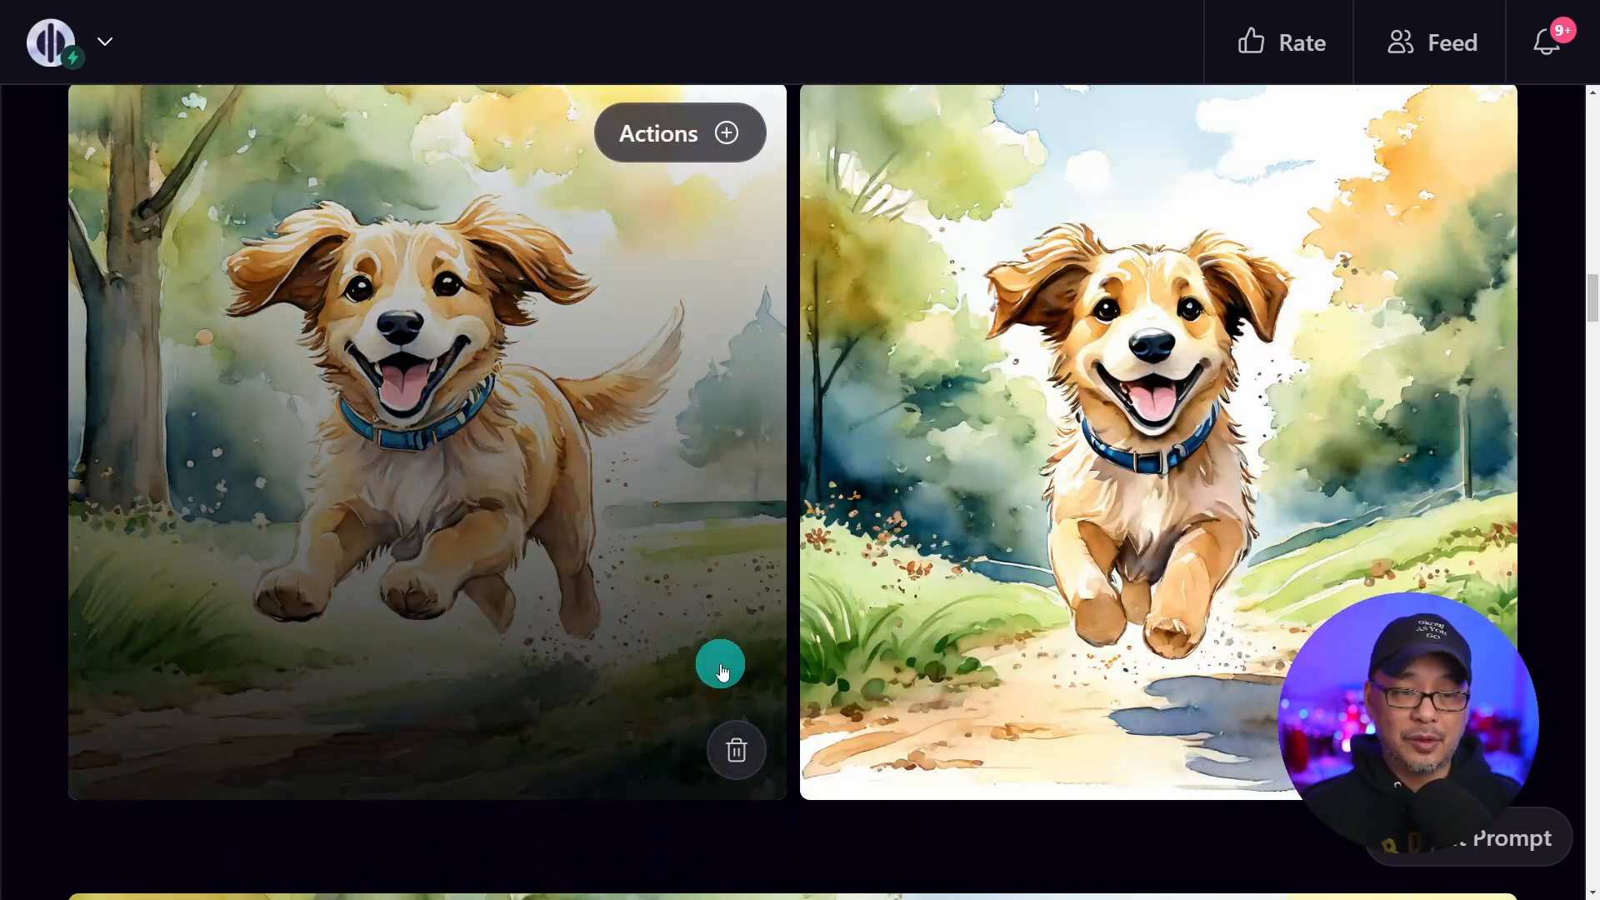
Change the subject to "boy running in the park with his dog" and generate new images
{"action": "scroll", "coordinate": [717, 691], "scroll_direction": "up", "scroll_amount": 8}
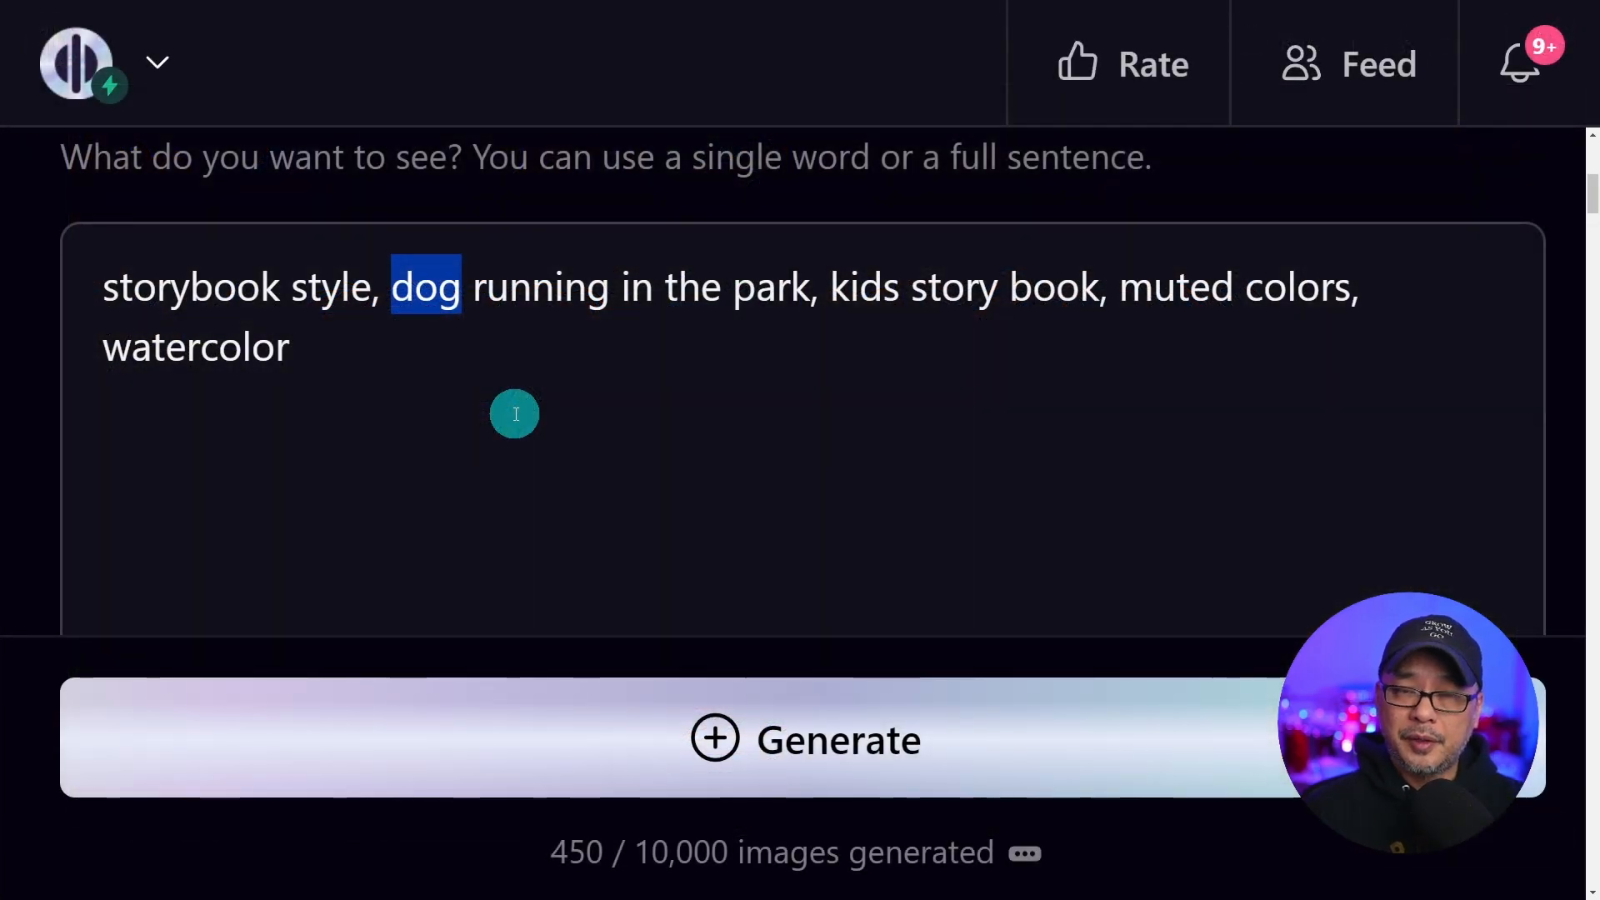
{"action": "type", "text": "boy"}
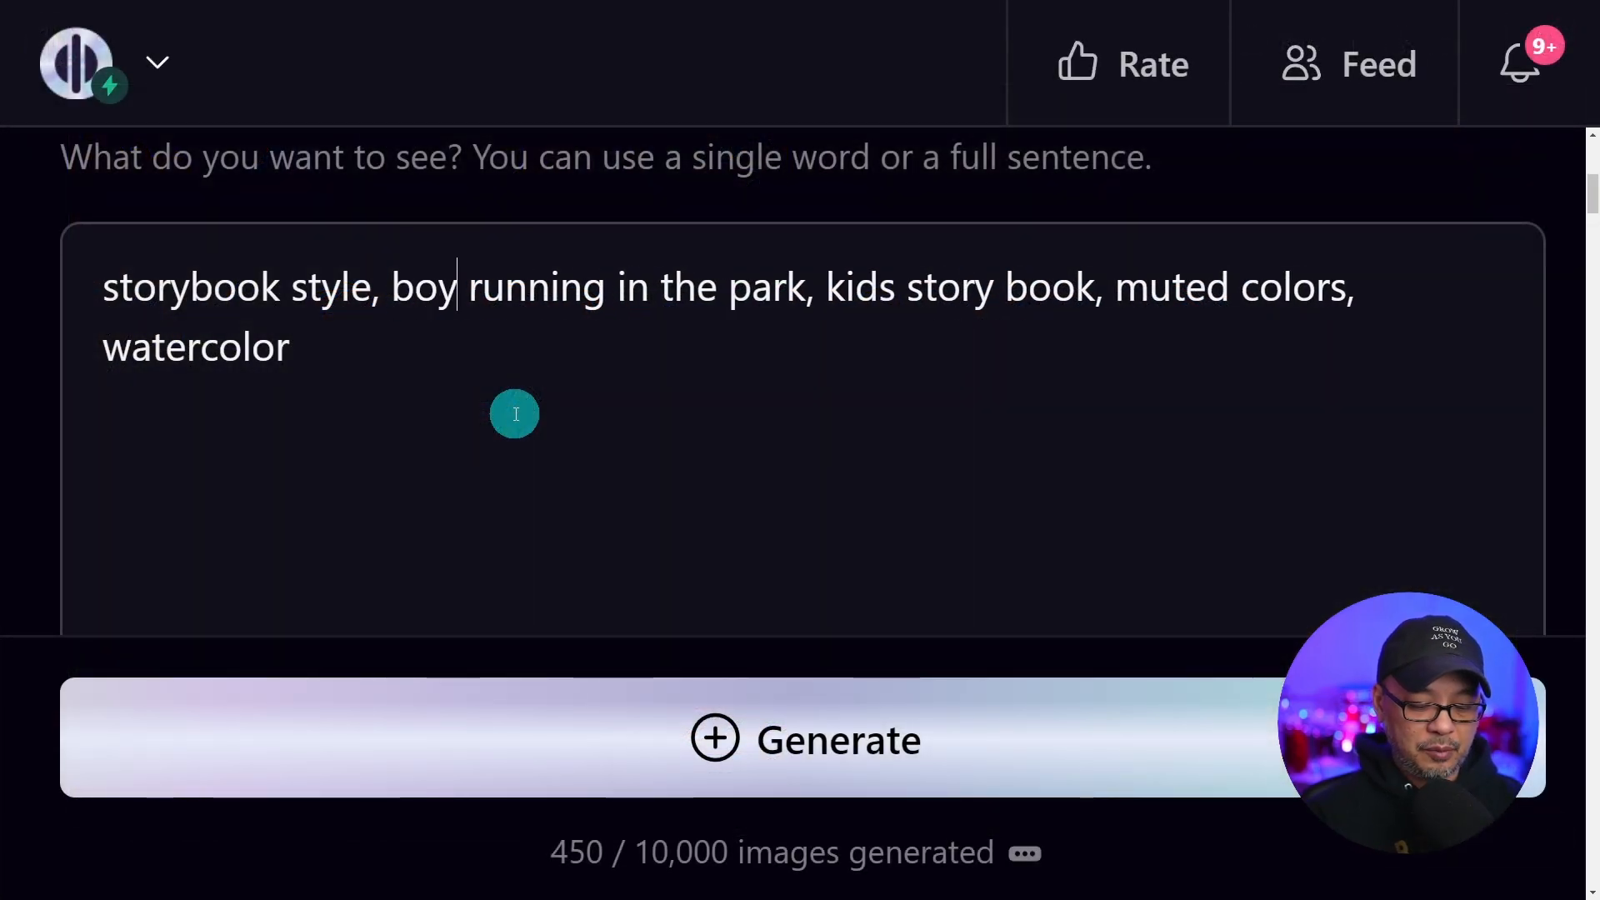
{"action": "key", "text": "Right"}
{"action": "key", "text": "Right"}
{"action": "key", "text": "Right"}
{"action": "key", "text": "Right"}
{"action": "key", "text": "Right"}
{"action": "key", "text": "Right"}
{"action": "key", "text": "Right"}
{"action": "key", "text": "Right"}
{"action": "key", "text": "Right"}
{"action": "key", "text": "Right"}
{"action": "key", "text": "Right"}
{"action": "key", "text": "Right"}
{"action": "key", "text": "Right"}
{"action": "key", "text": "Right"}
{"action": "key", "text": "Right"}
{"action": "key", "text": "Right"}
{"action": "key", "text": "Right"}
{"action": "key", "text": "Right"}
{"action": "key", "text": "Right"}
{"action": "key", "text": "Right"}
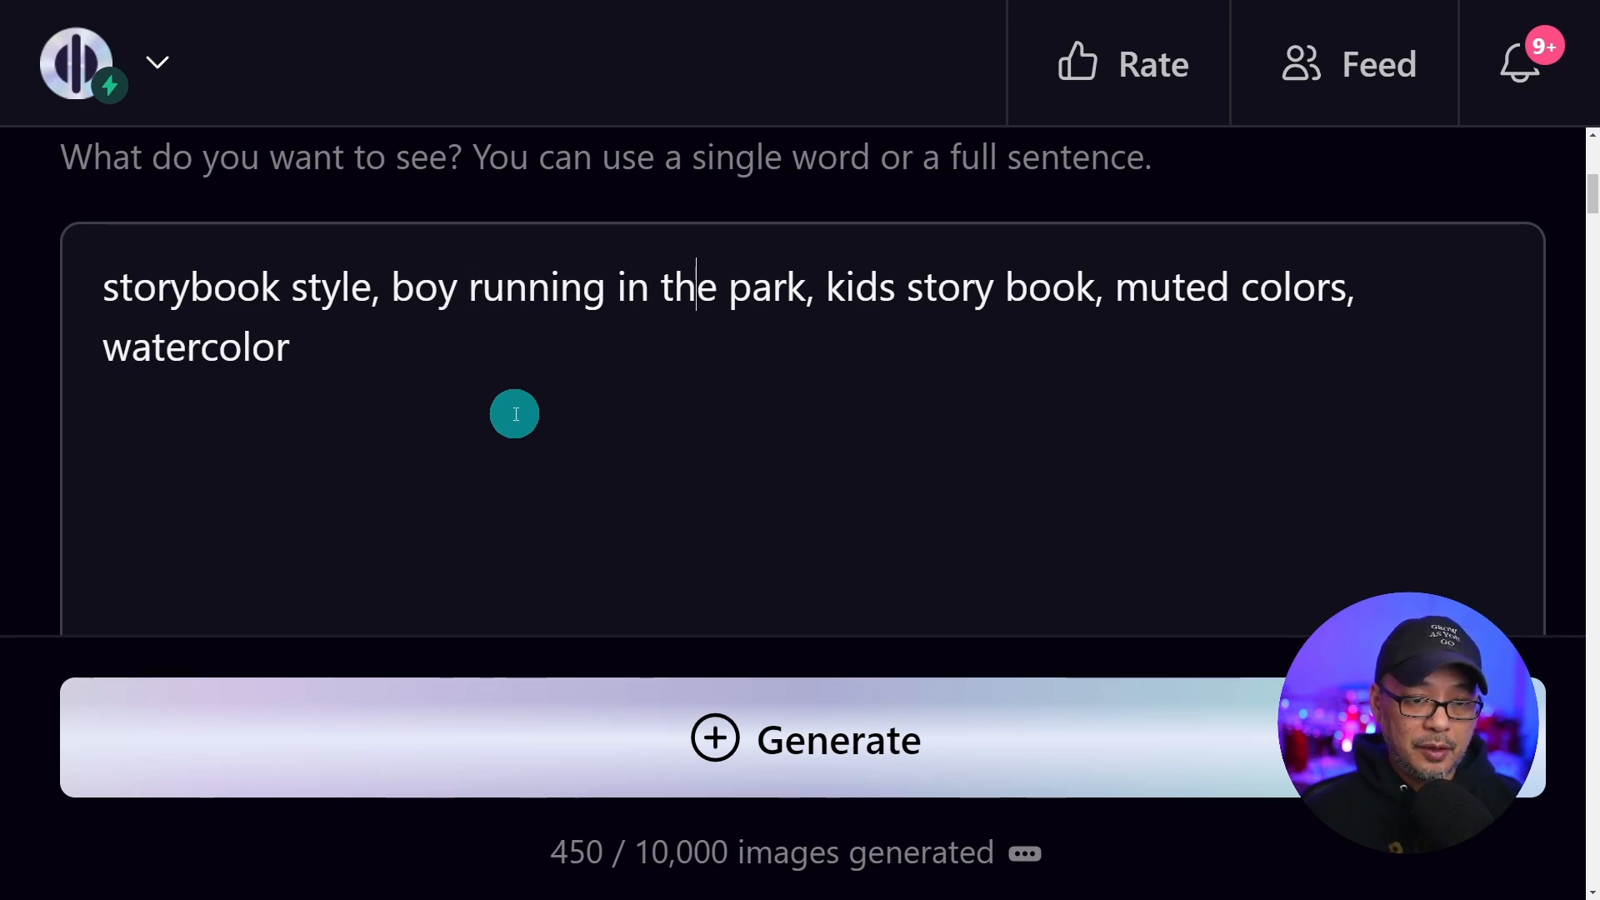
{"action": "type", "text": "with his dog"}
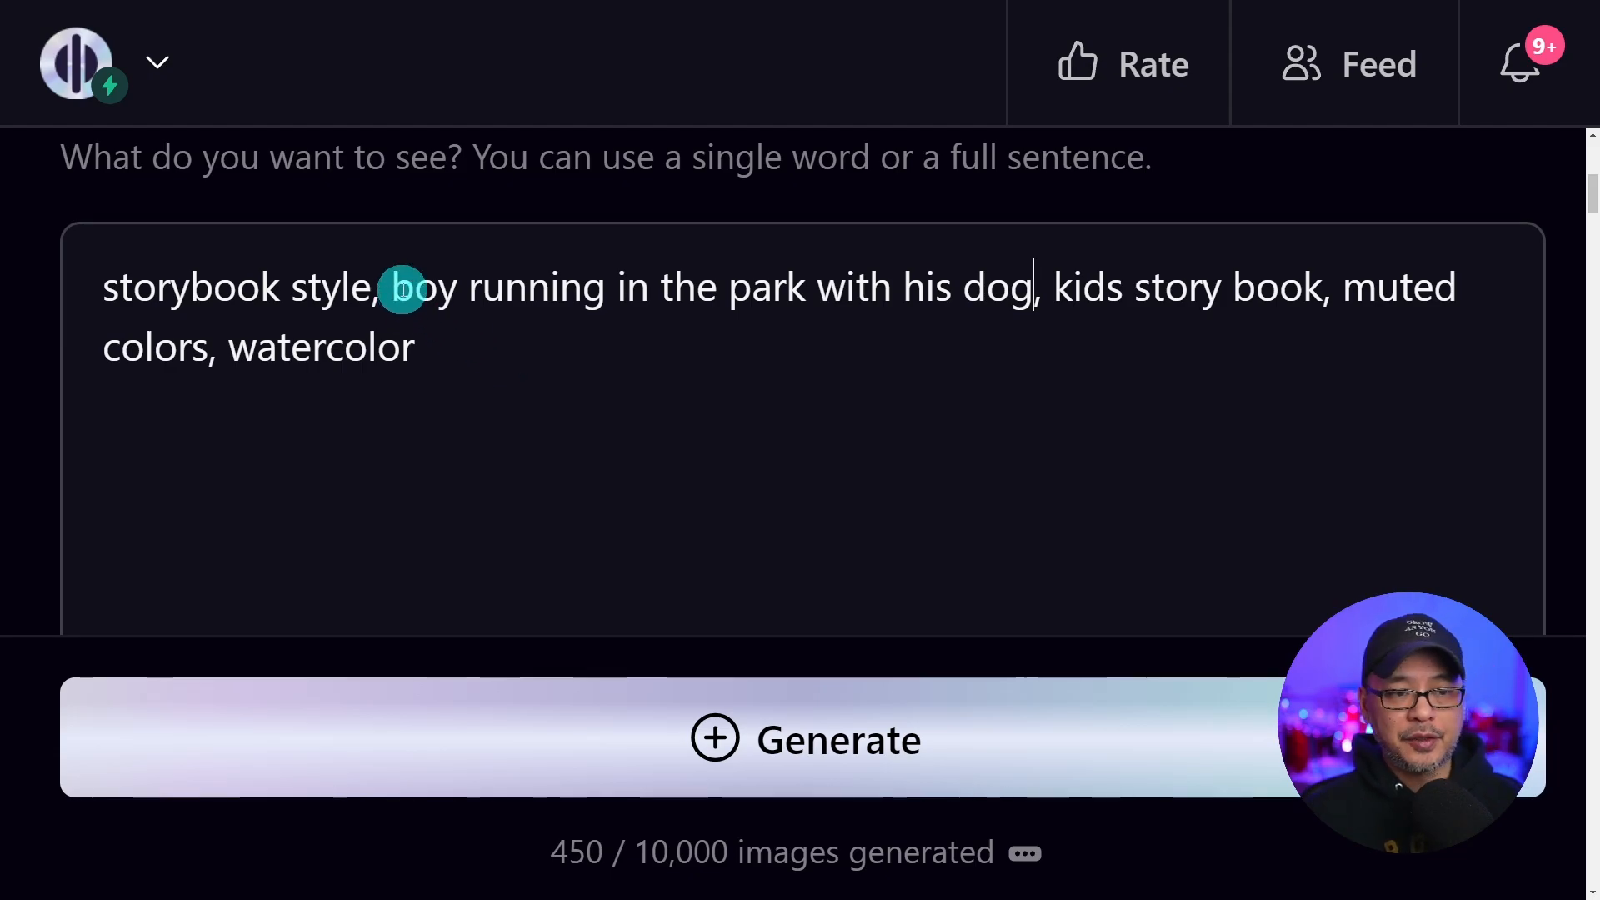
{"action": "left_click_drag", "start_coordinate": [393, 285], "coordinate": [1042, 308]}
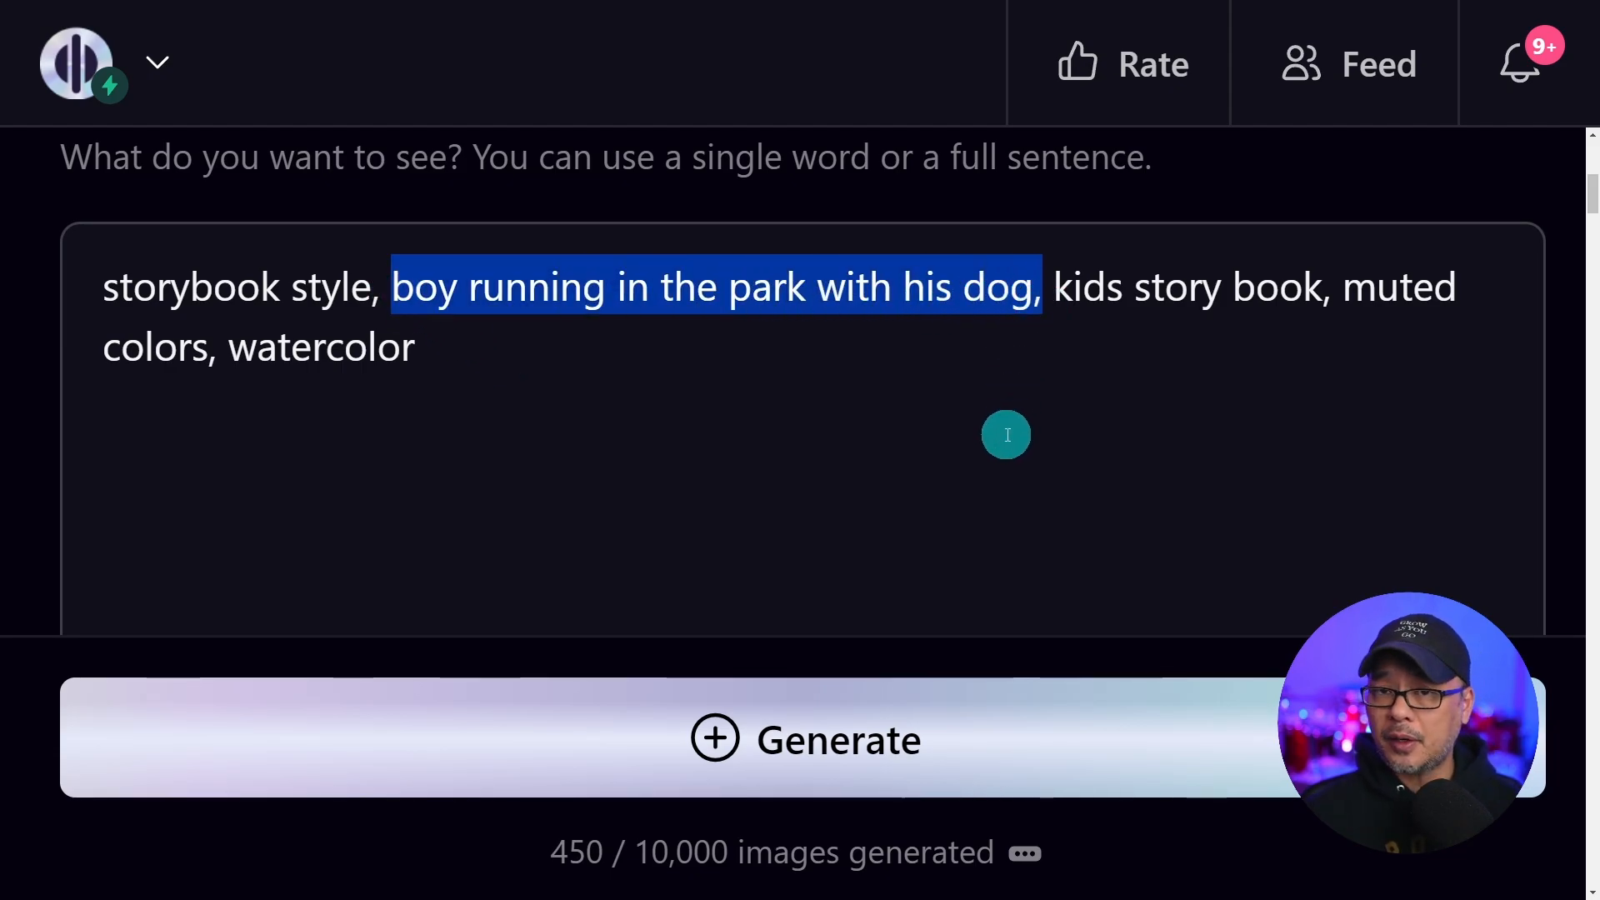
{"action": "left_click", "coordinate": [1028, 710]}
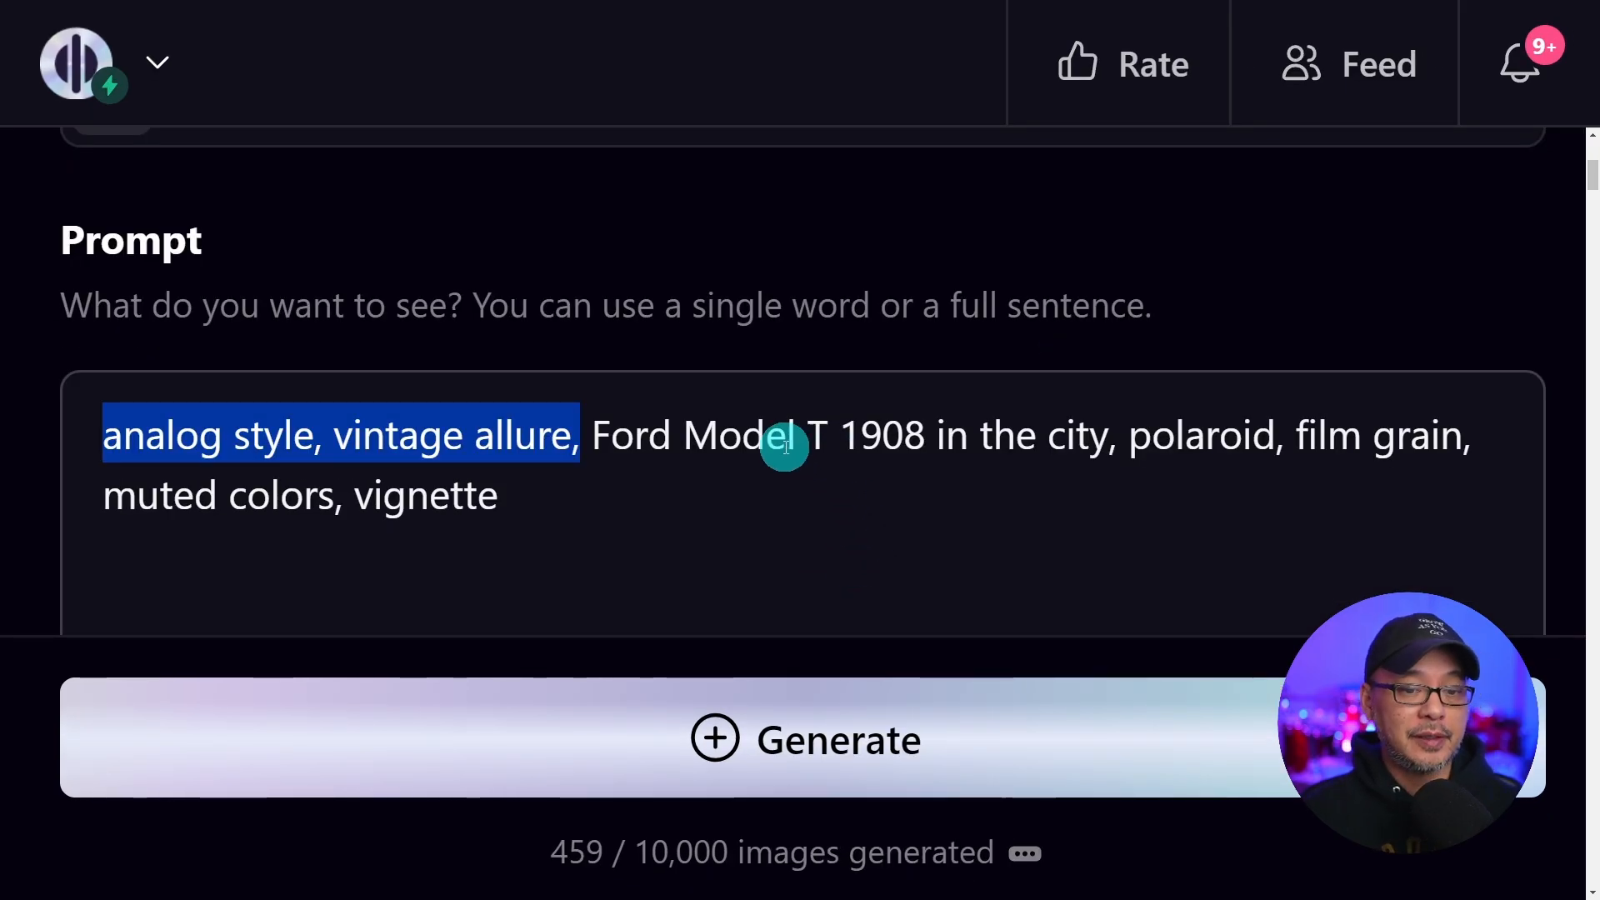
Examine the style phrases of the analog-style Ford Model T prompt and its generated images
{"action": "left_click_drag", "start_coordinate": [591, 438], "coordinate": [1109, 440]}
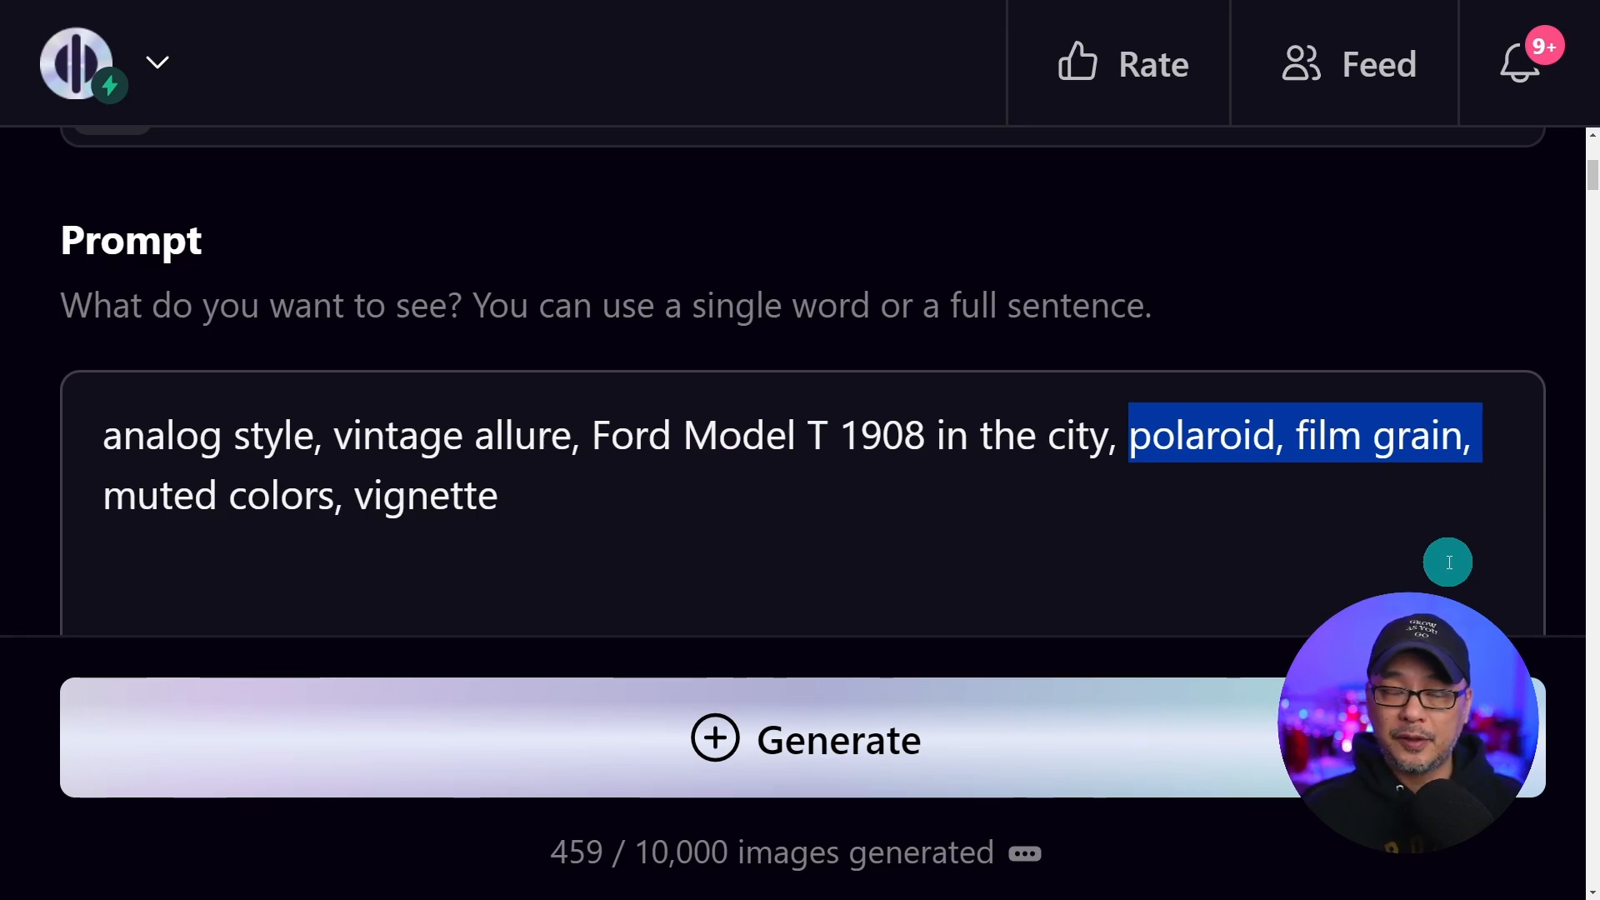
{"action": "left_click_drag", "start_coordinate": [104, 497], "coordinate": [690, 520]}
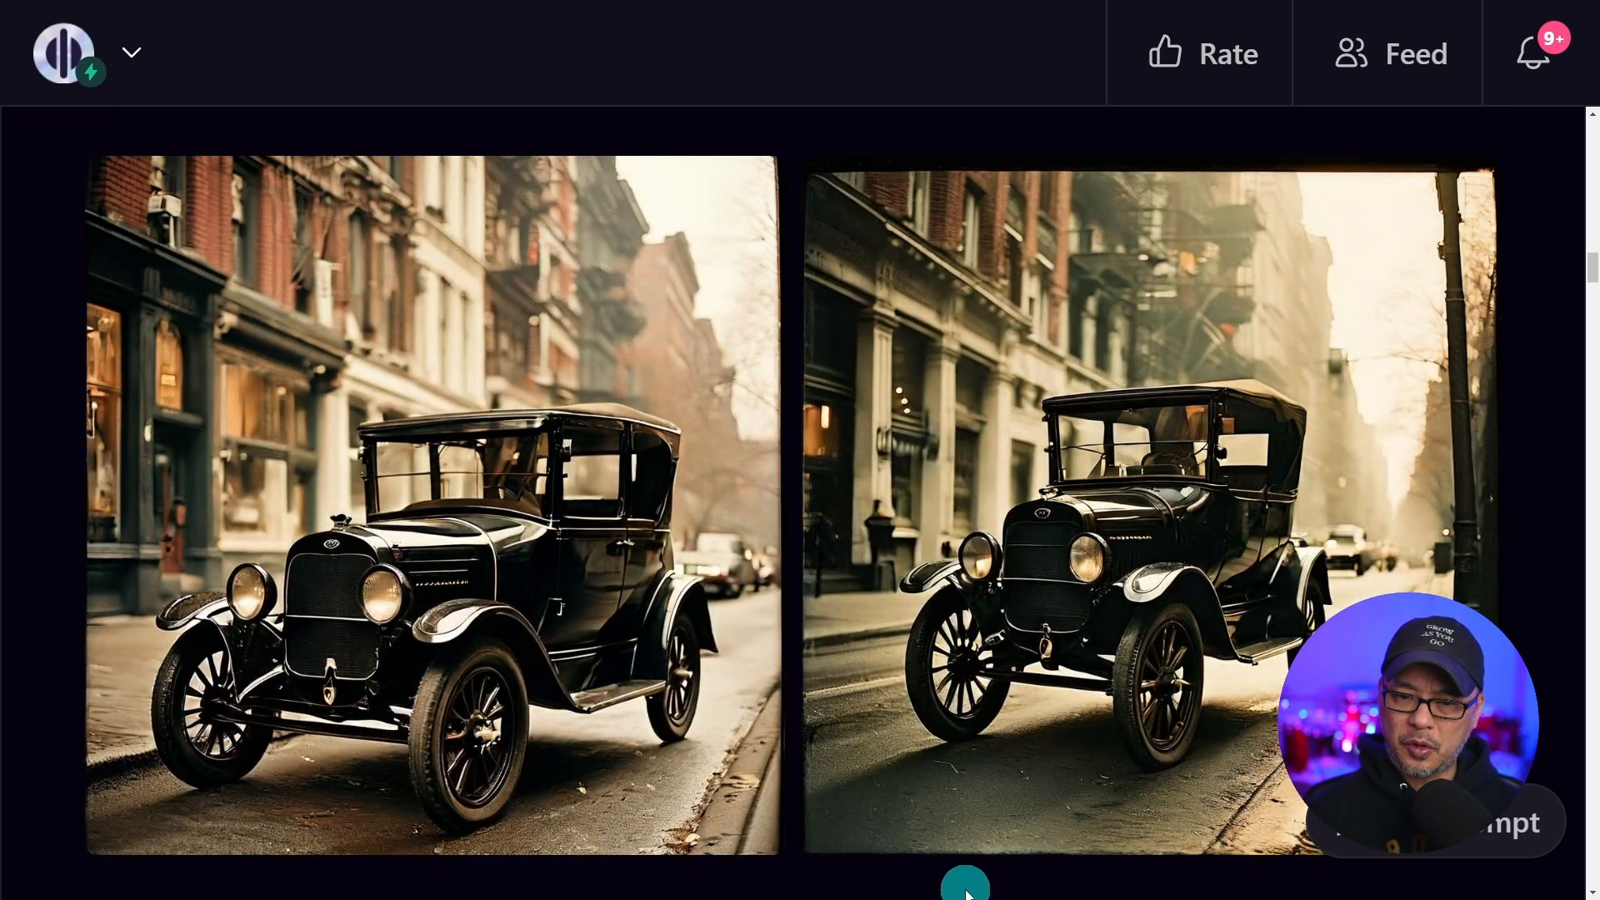
{"action": "scroll", "coordinate": [964, 887], "scroll_direction": "up", "scroll_amount": 5}
{"action": "scroll", "coordinate": [959, 887], "scroll_direction": "up", "scroll_amount": 3}
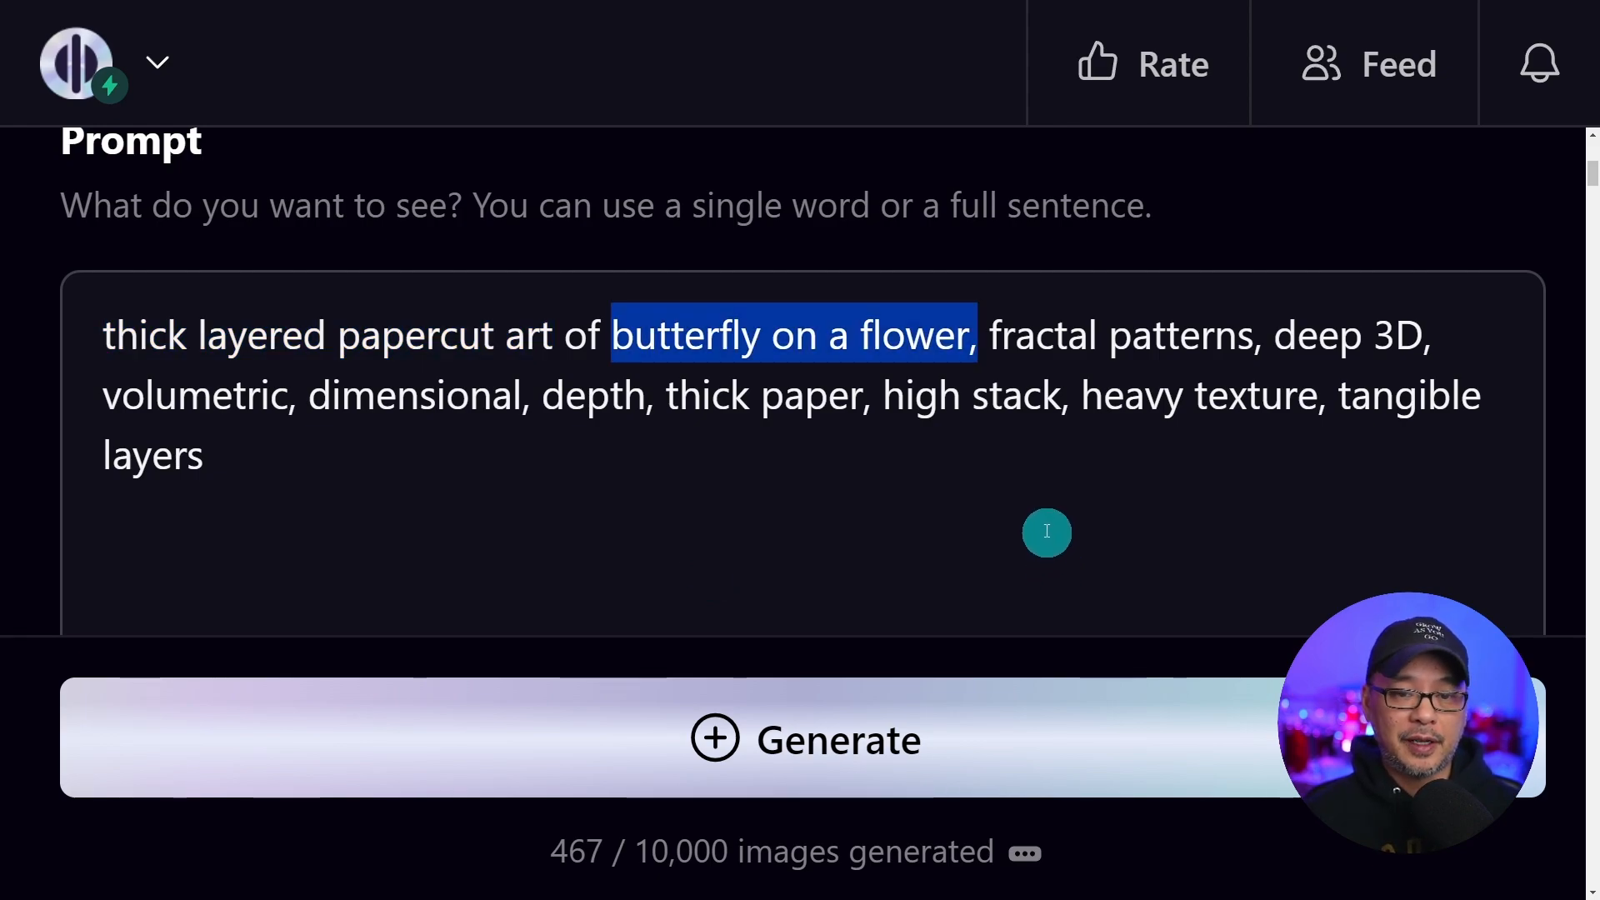
Examine the papercut butterfly prompt's style phrases and its generated images
{"action": "left_click_drag", "start_coordinate": [990, 337], "coordinate": [1262, 337]}
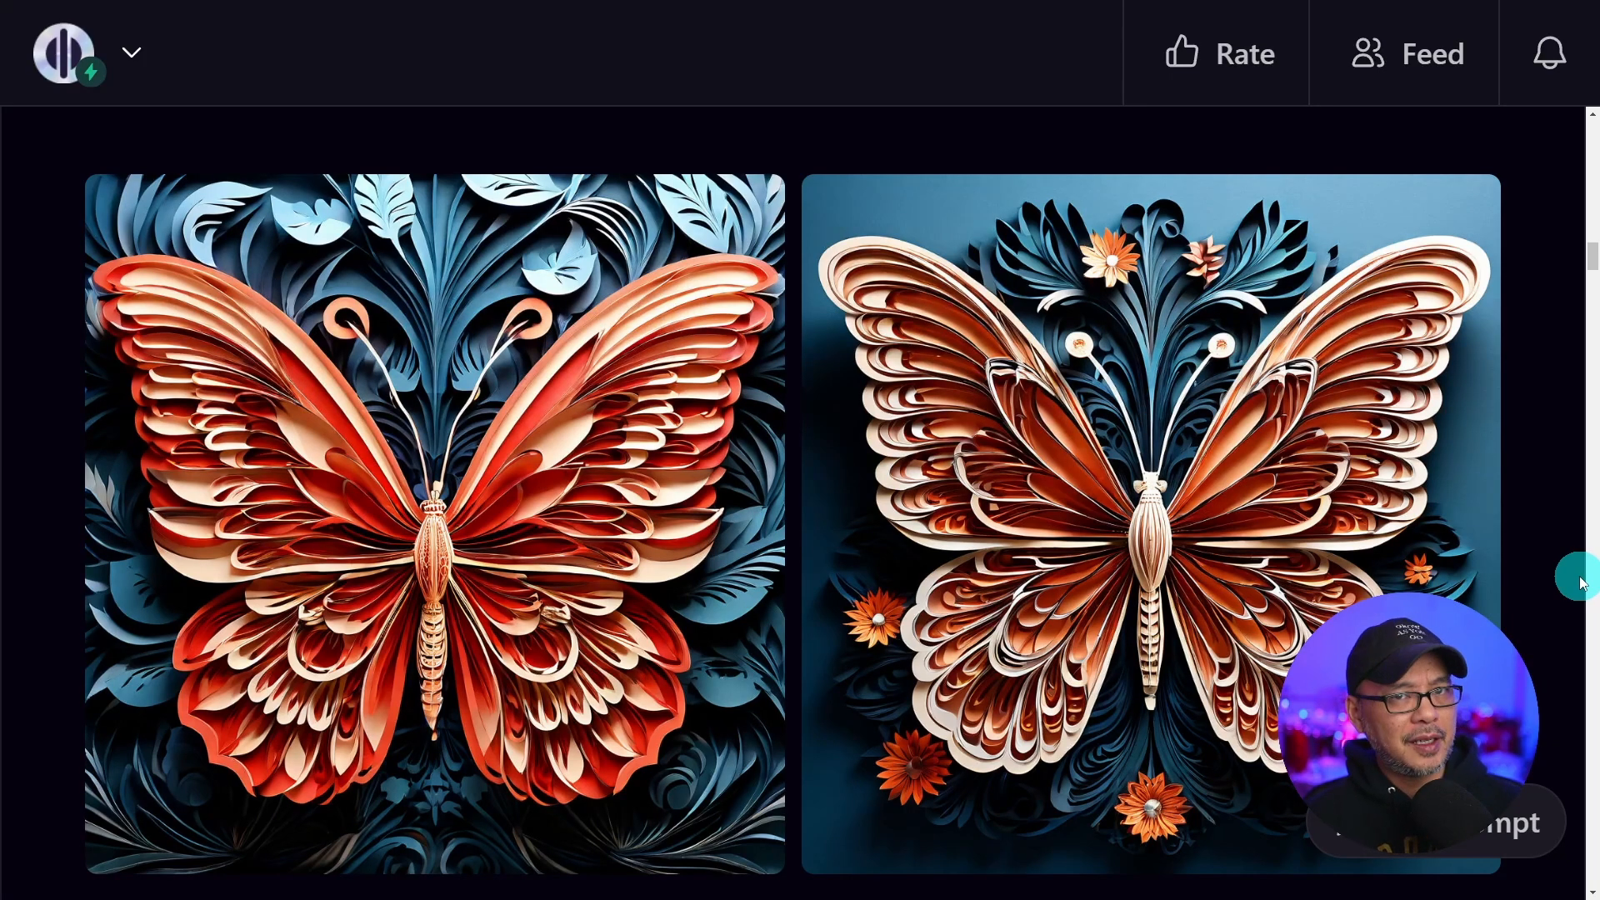
{"action": "scroll", "coordinate": [1575, 534], "scroll_direction": "up", "scroll_amount": 8}
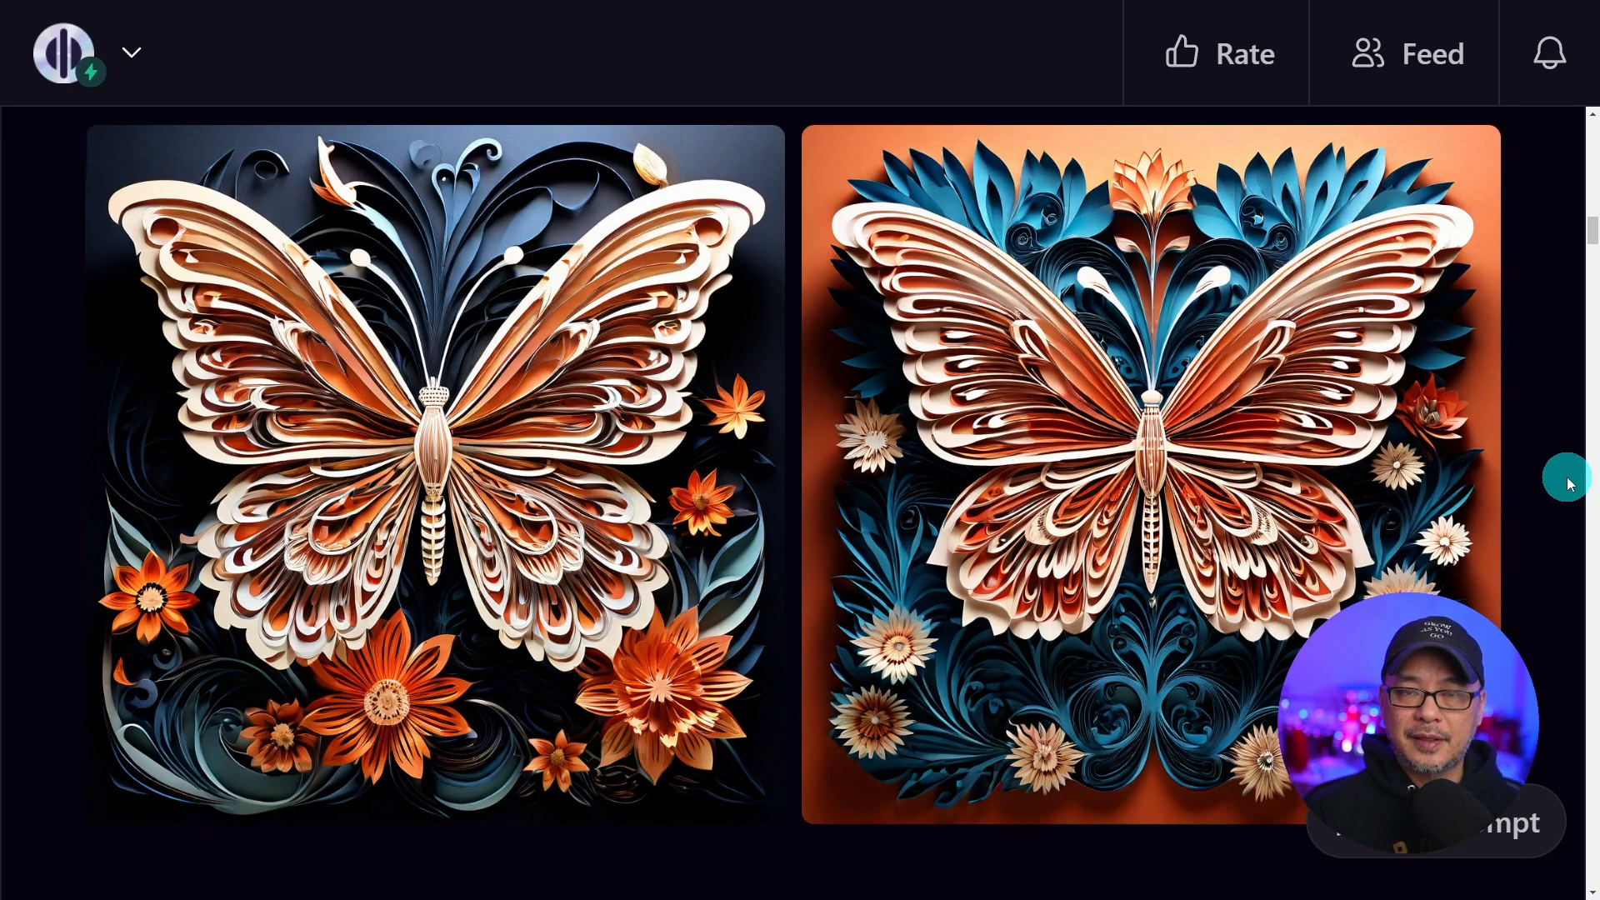